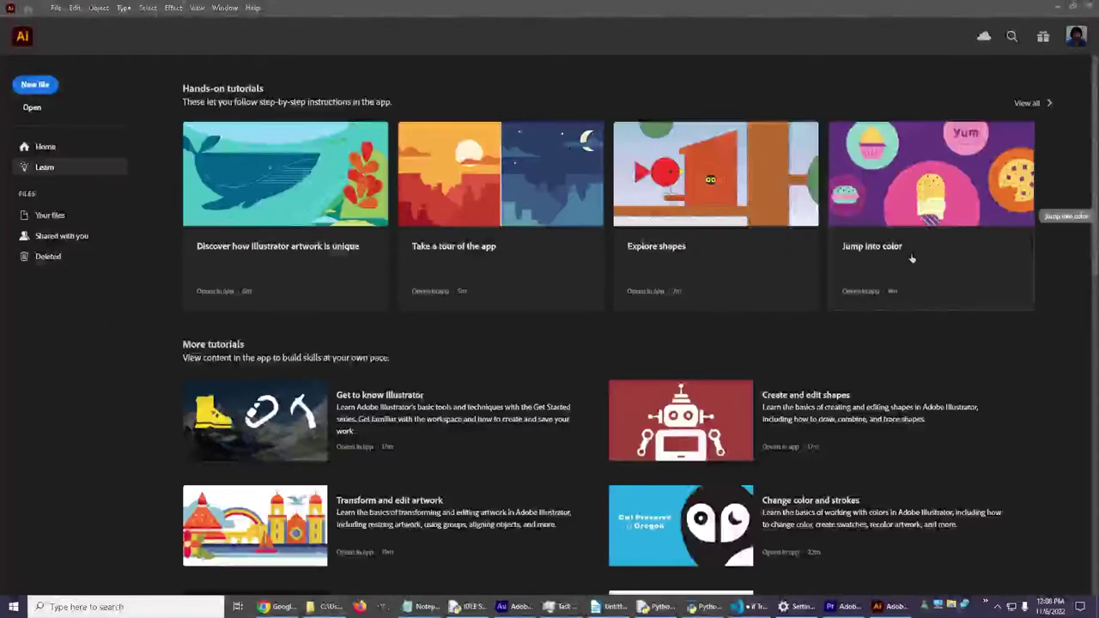
- Open the Jump into color card from the Hands-on tutorials in Discover
click(878, 195)
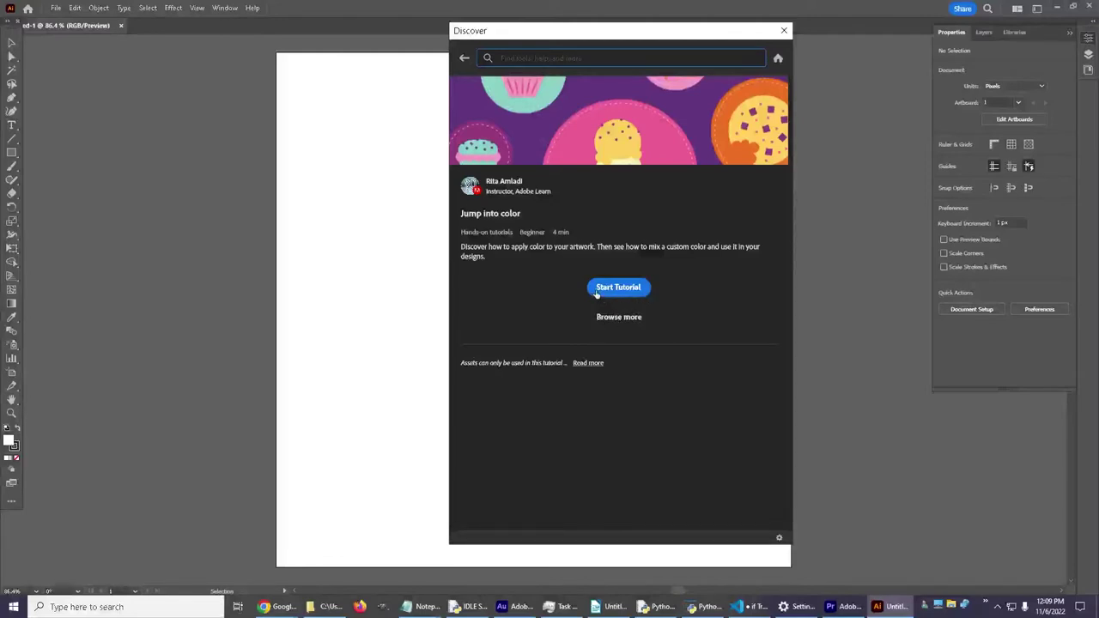
click(618, 288)
- Expand the Read more notice about the tutorial's sample assets
click(592, 364)
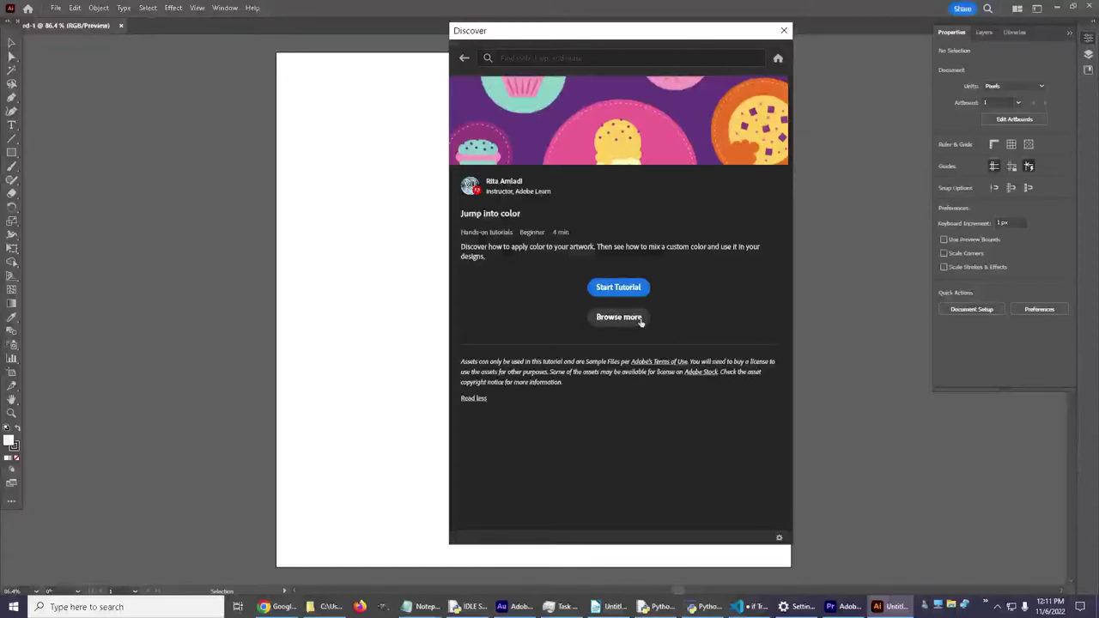
- Browse the regular and hands-on tutorial lists from the Discover main page
click(639, 320)
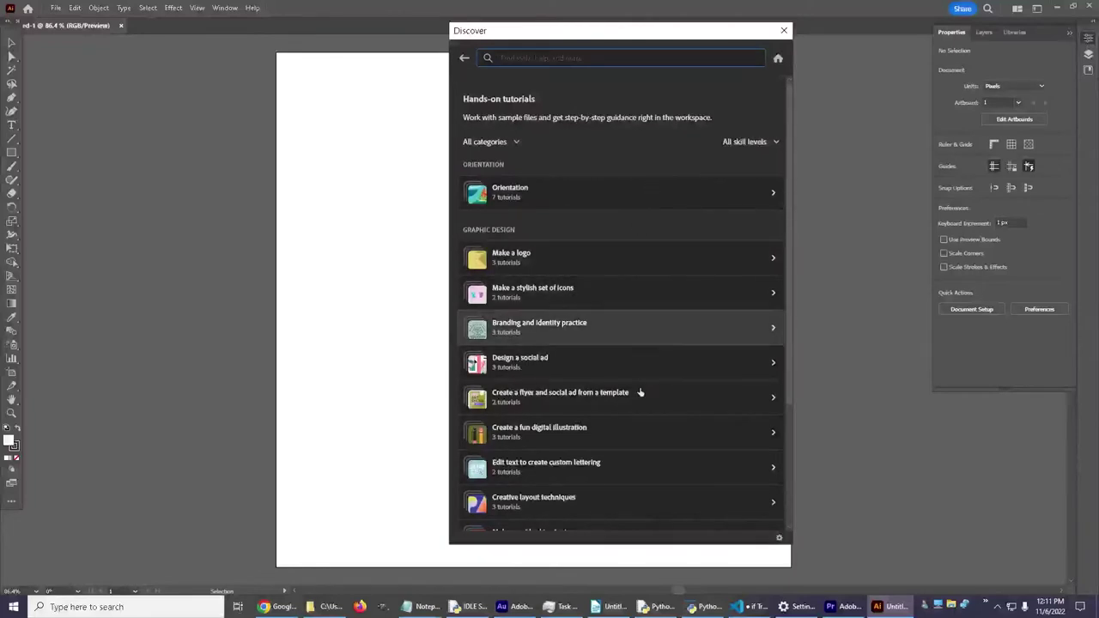
scroll(642, 417, down, 3)
scroll(644, 421, up, 3)
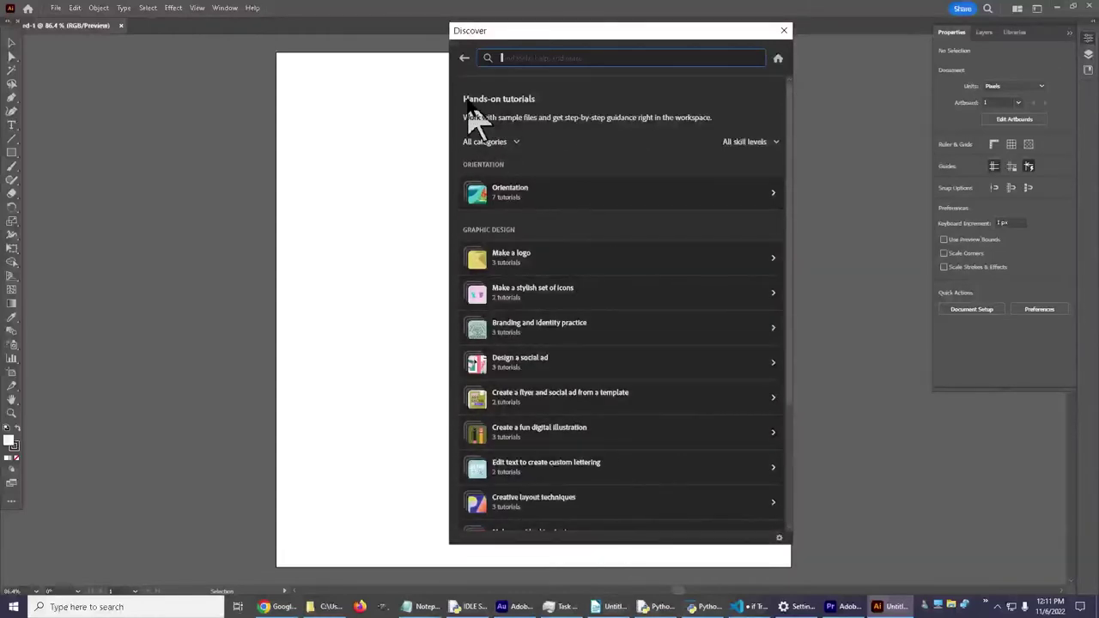
click(464, 59)
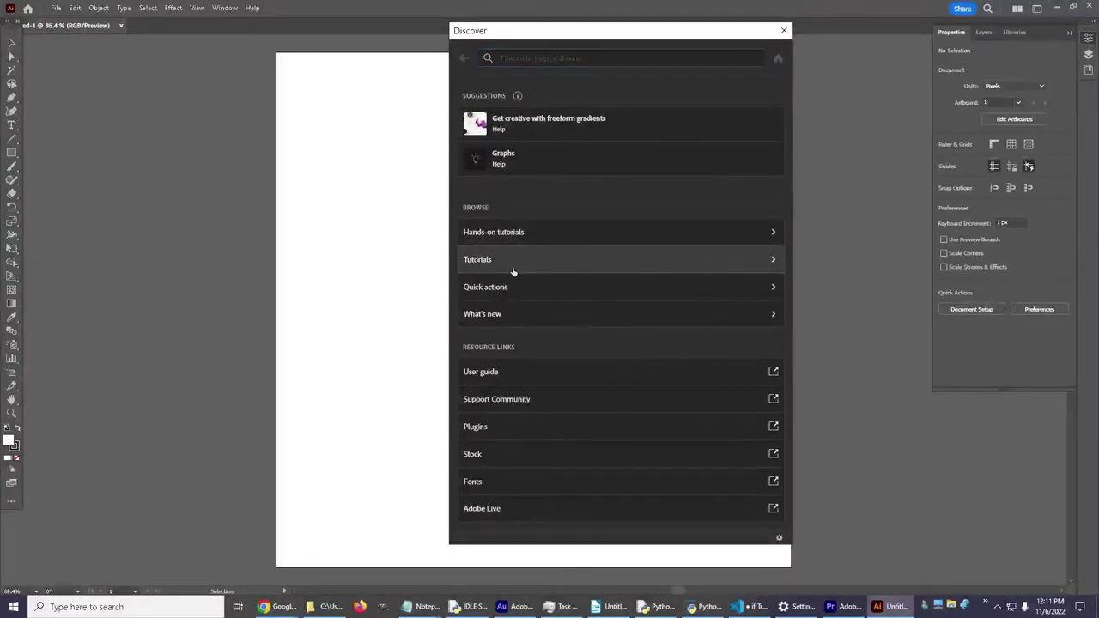
click(514, 271)
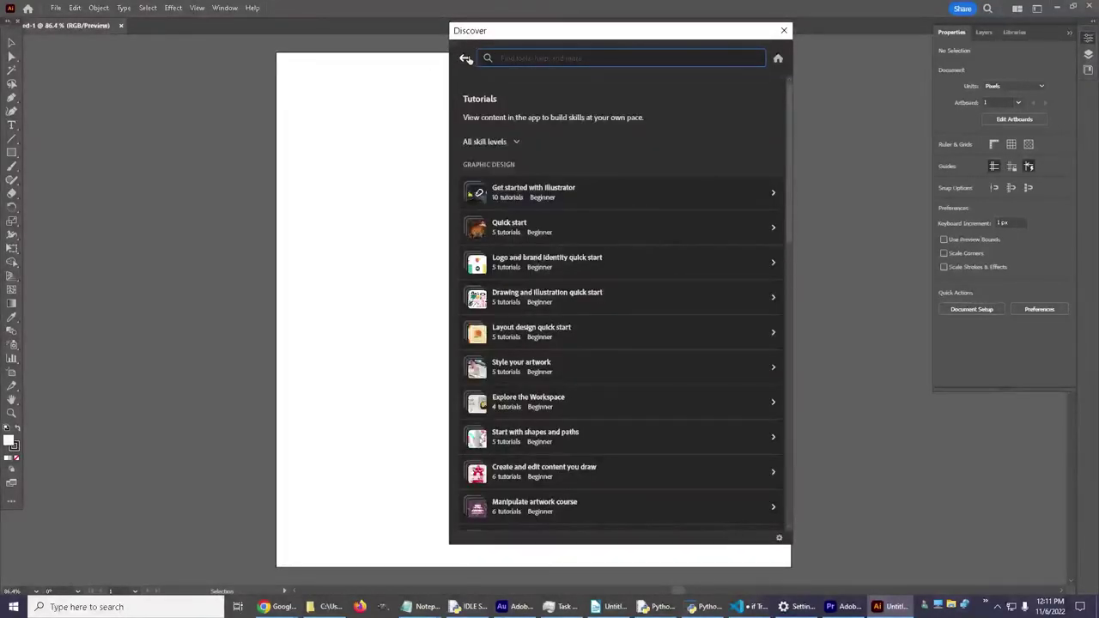
click(466, 59)
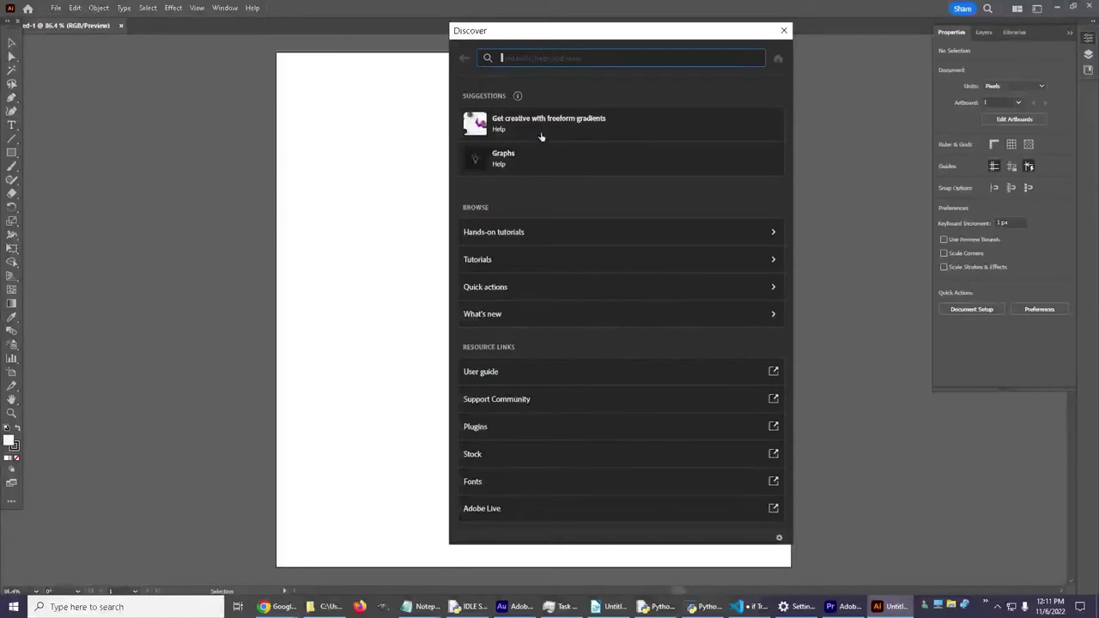
click(510, 232)
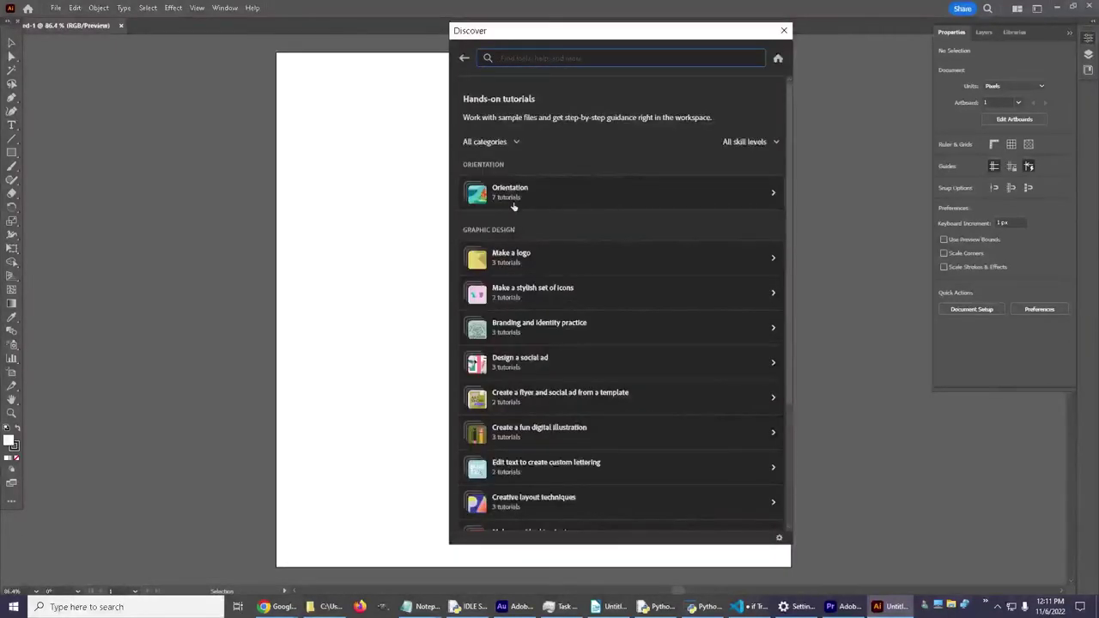
- Filter hands-on tutorials to Beginner skill level with All categories shown
click(760, 143)
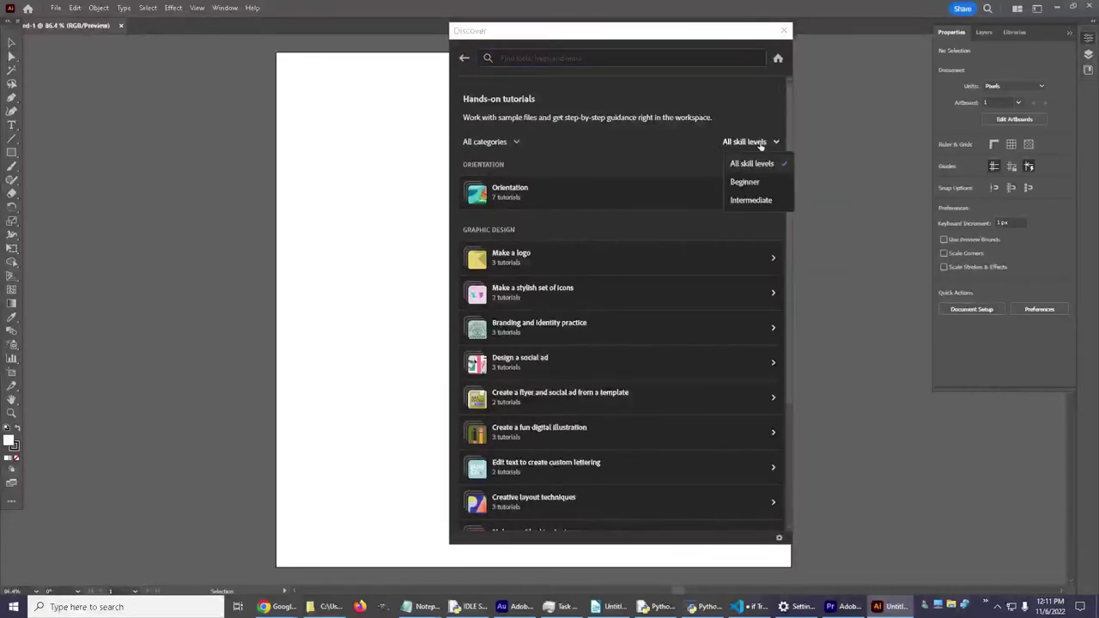
click(745, 183)
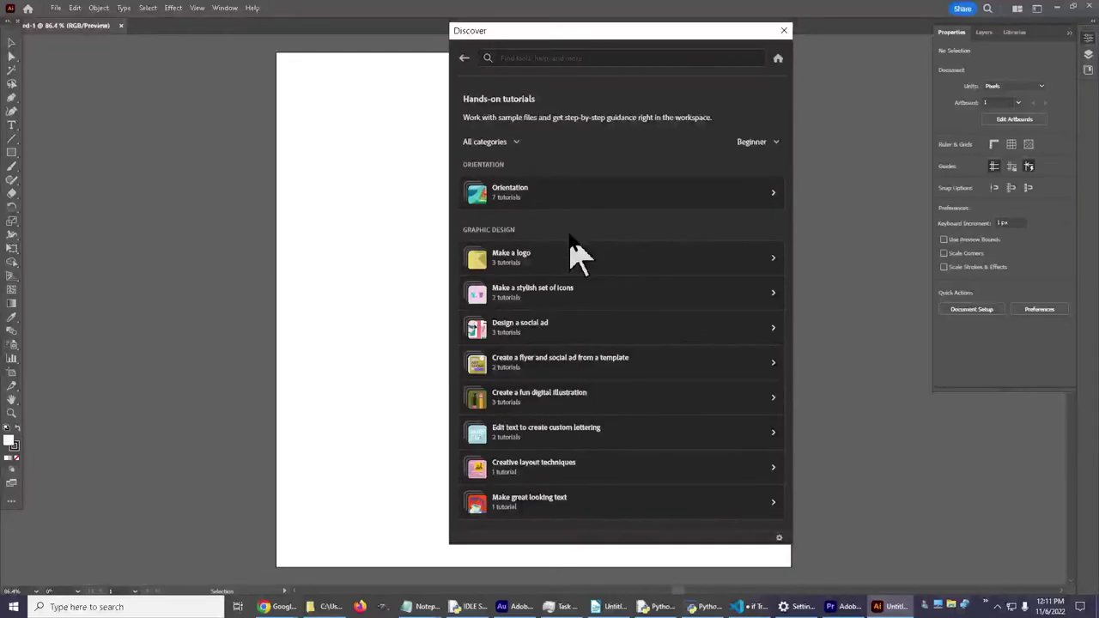
click(516, 142)
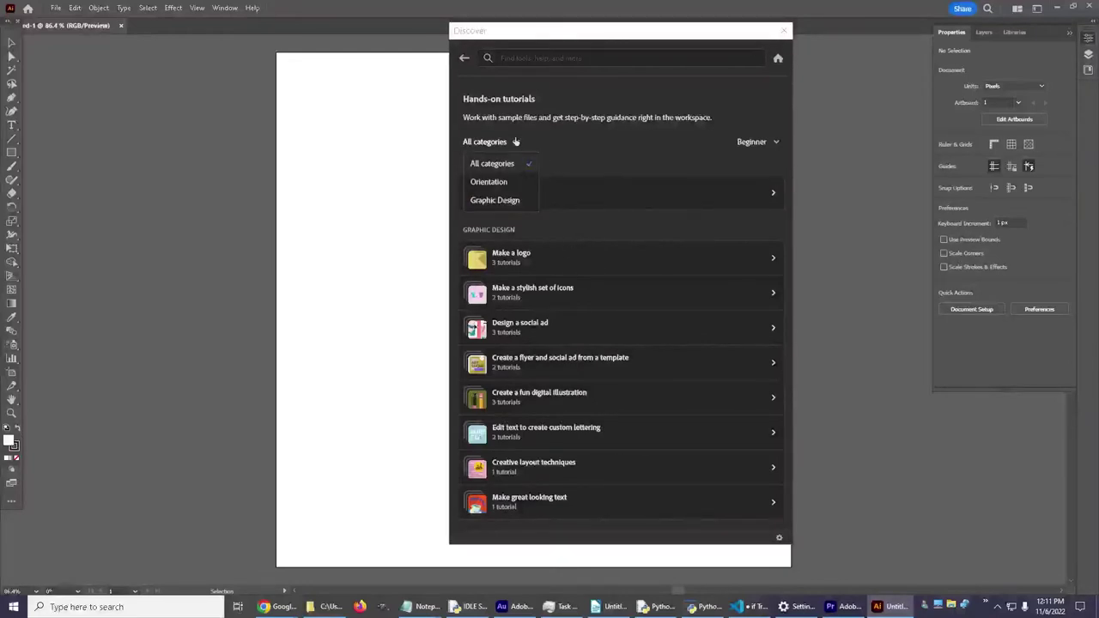
click(515, 203)
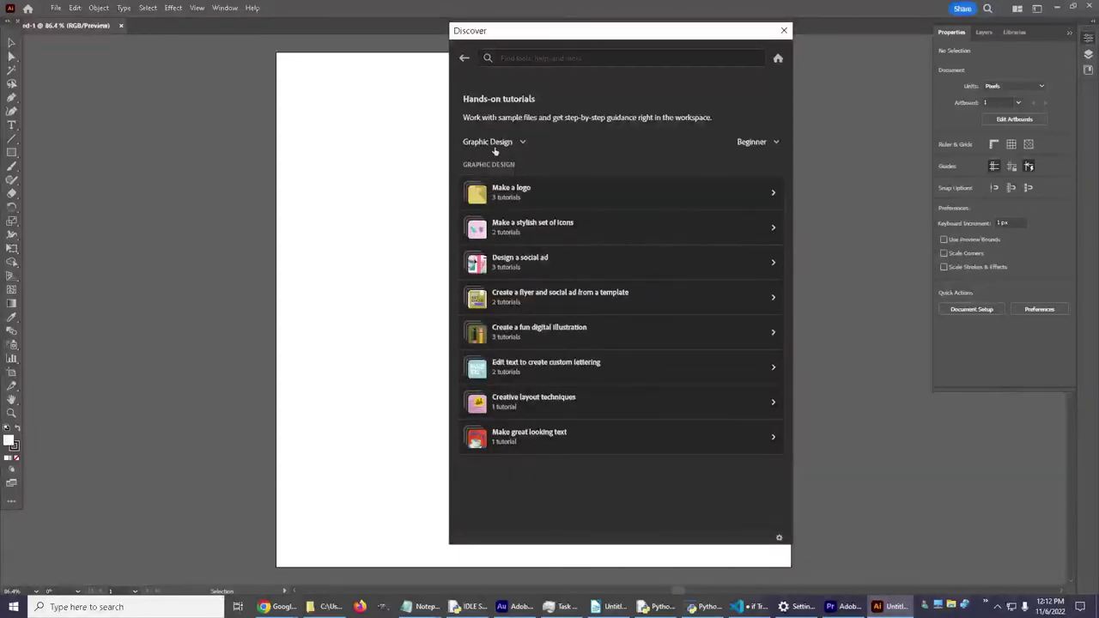
click(501, 142)
click(503, 182)
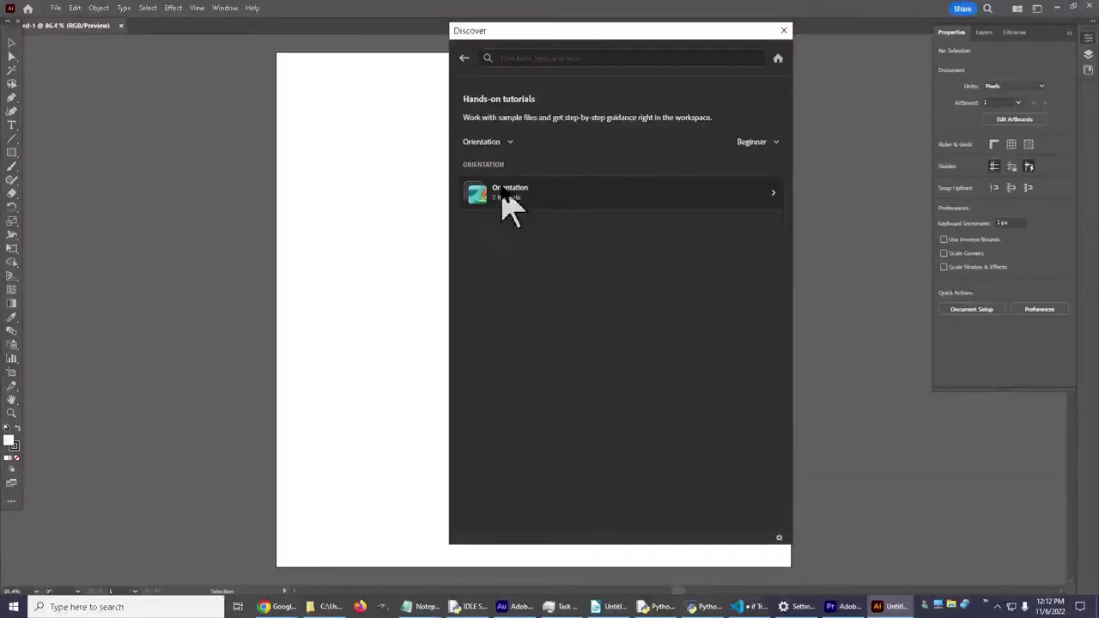
click(501, 142)
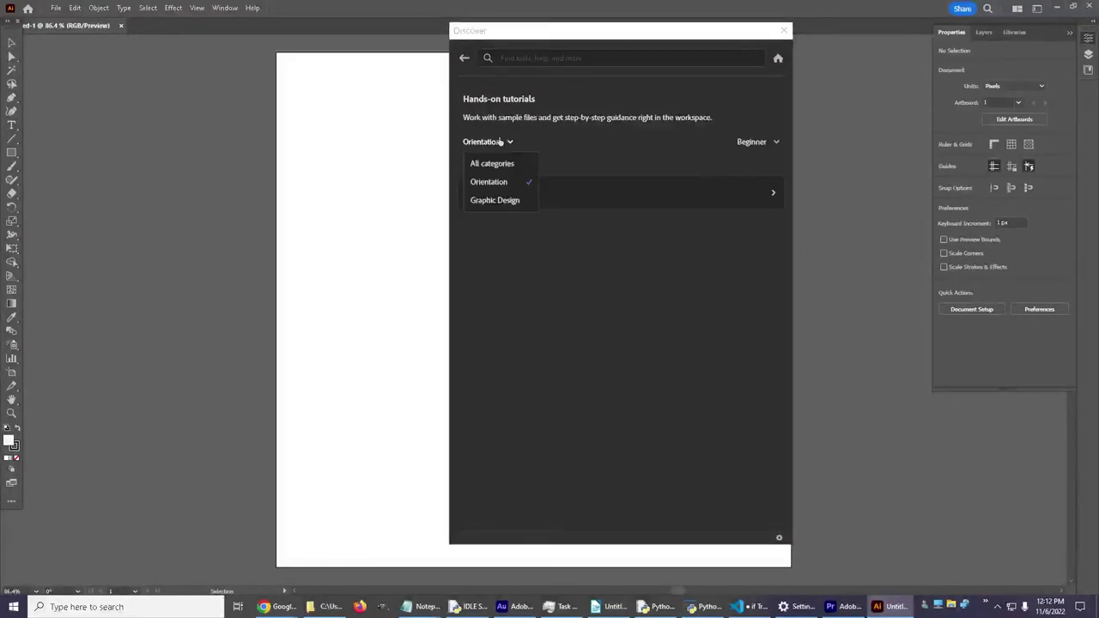
click(506, 165)
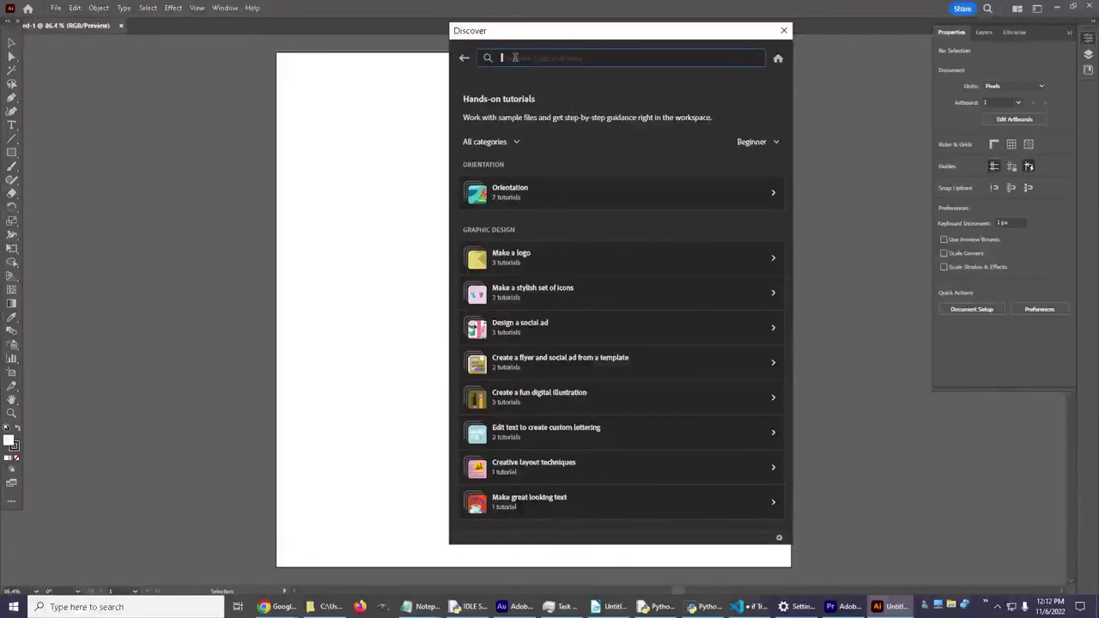
- Search Discover for 'Jump into color', correcting a mistyped character
text(Jump)
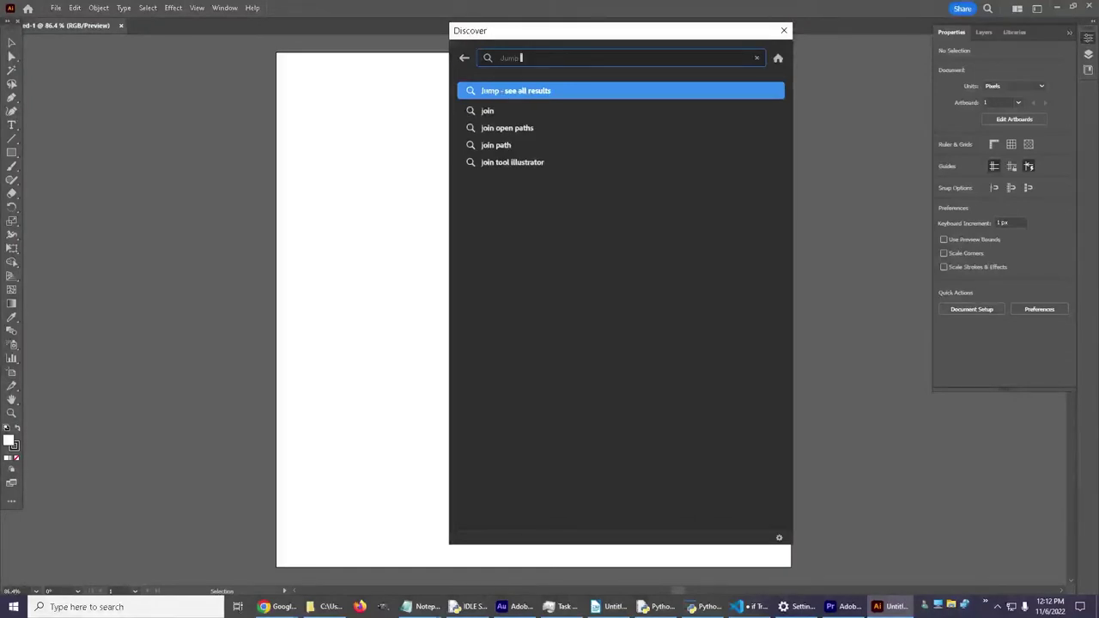
text( into)
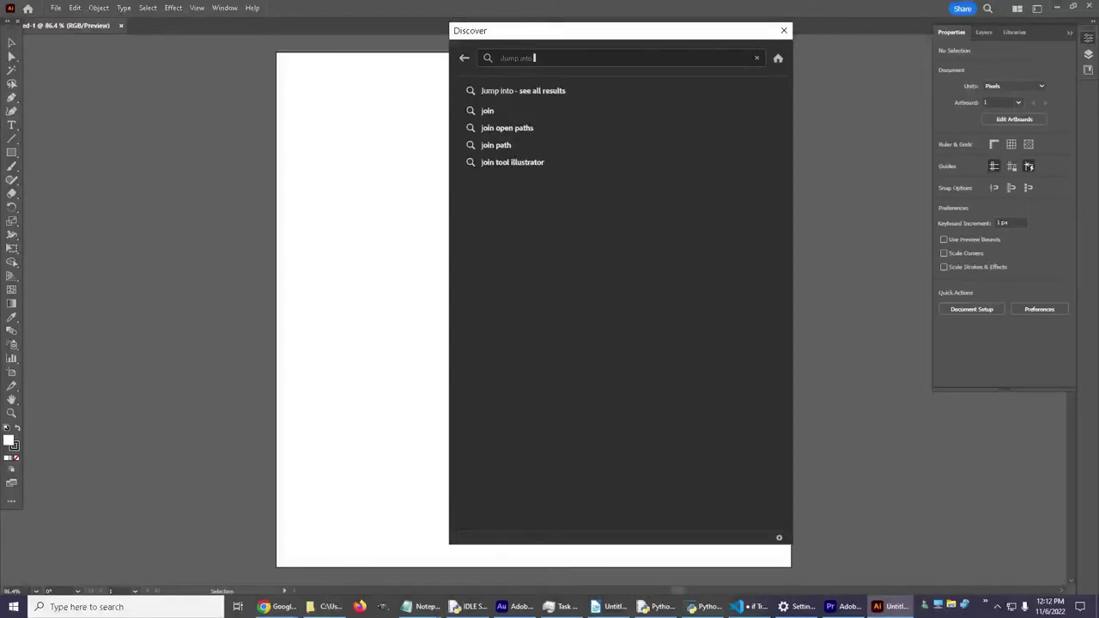
text(cp;pr)
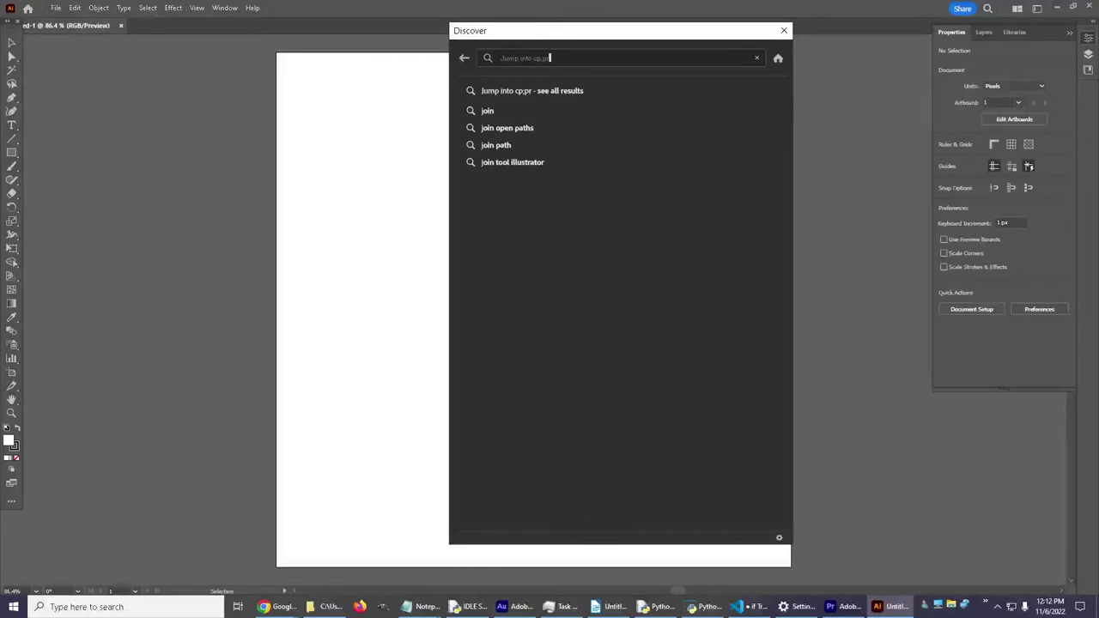
key(BackSpace)
key(BackSpace)
key(BackSpace)
key(BackSpace)
text(olo)
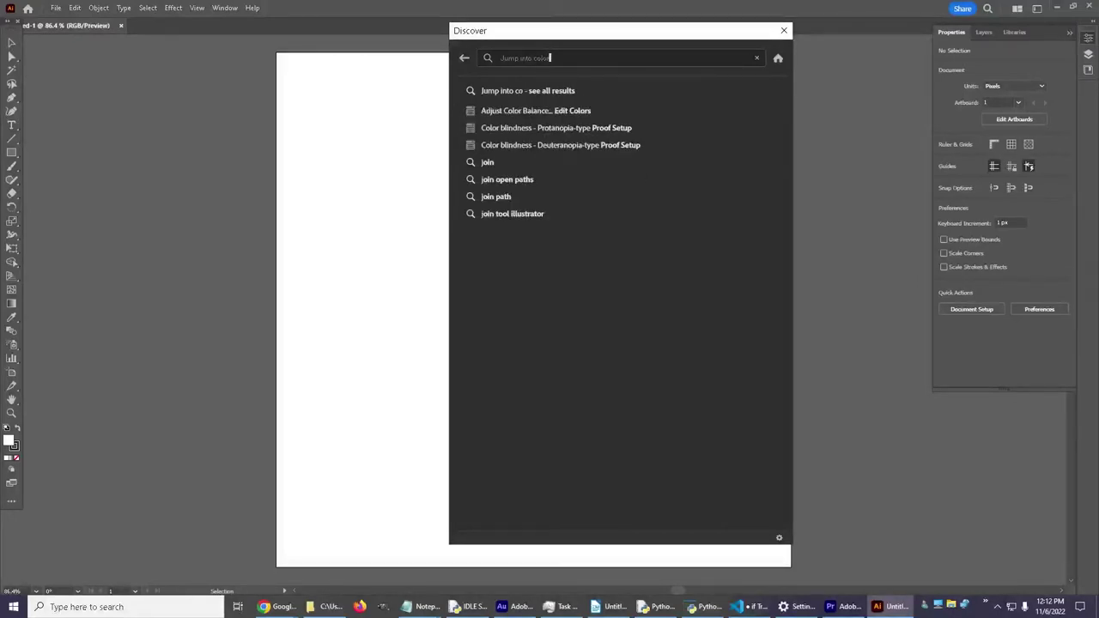
text(r)
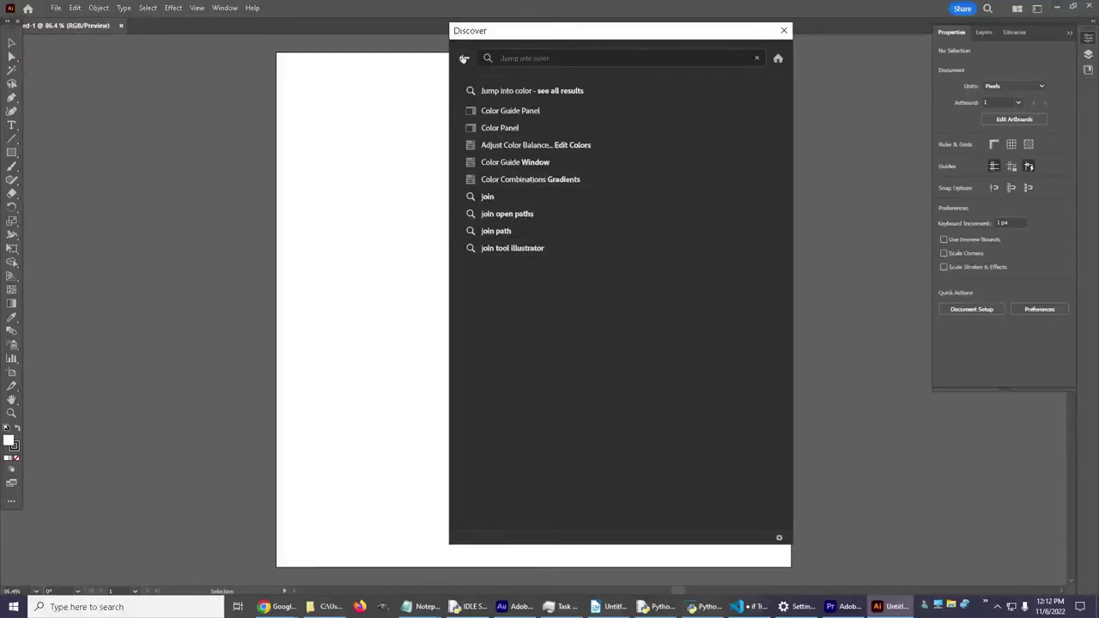
- Launch the Jump into color tutorial from the Orientation collection
click(464, 58)
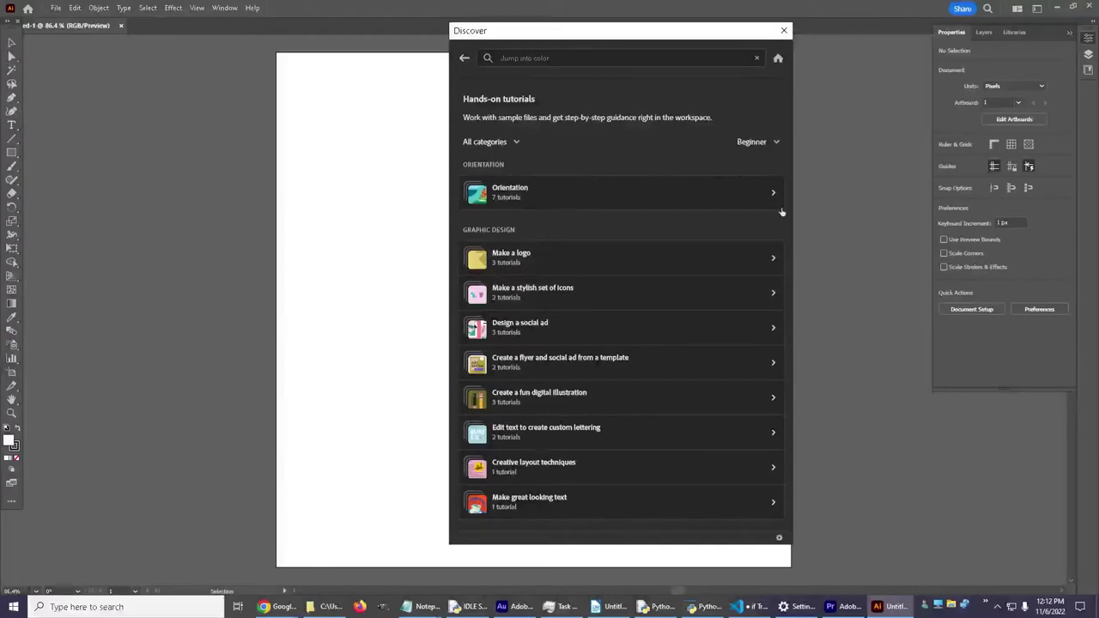
click(509, 193)
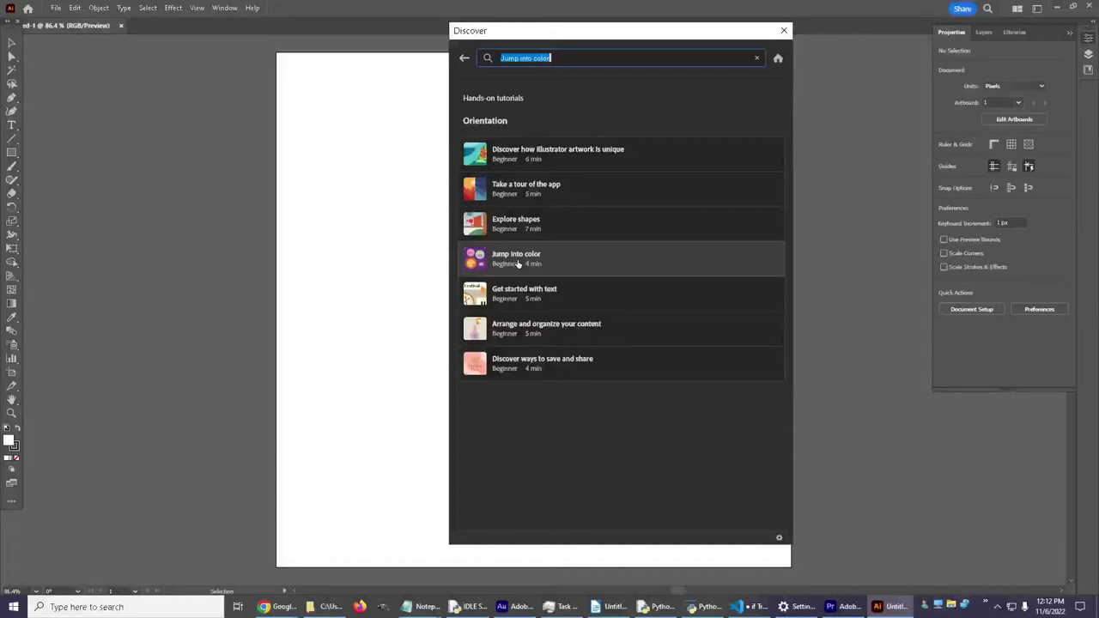
click(518, 263)
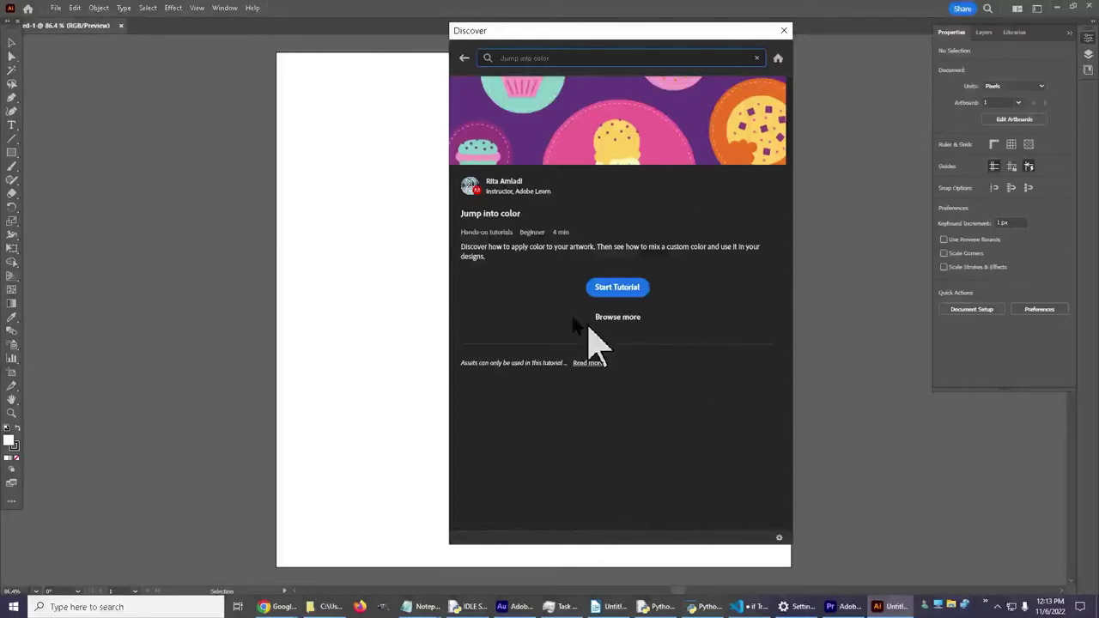
click(625, 289)
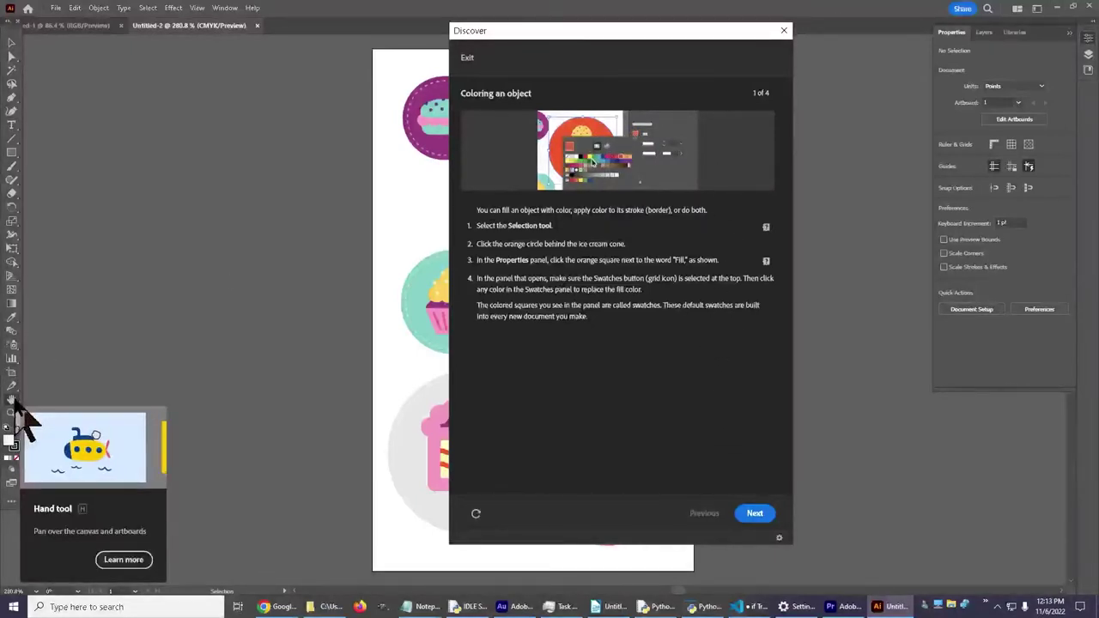
- Move the Discover panel left and pan the sticker sheet into view with the Hand tool
click(14, 401)
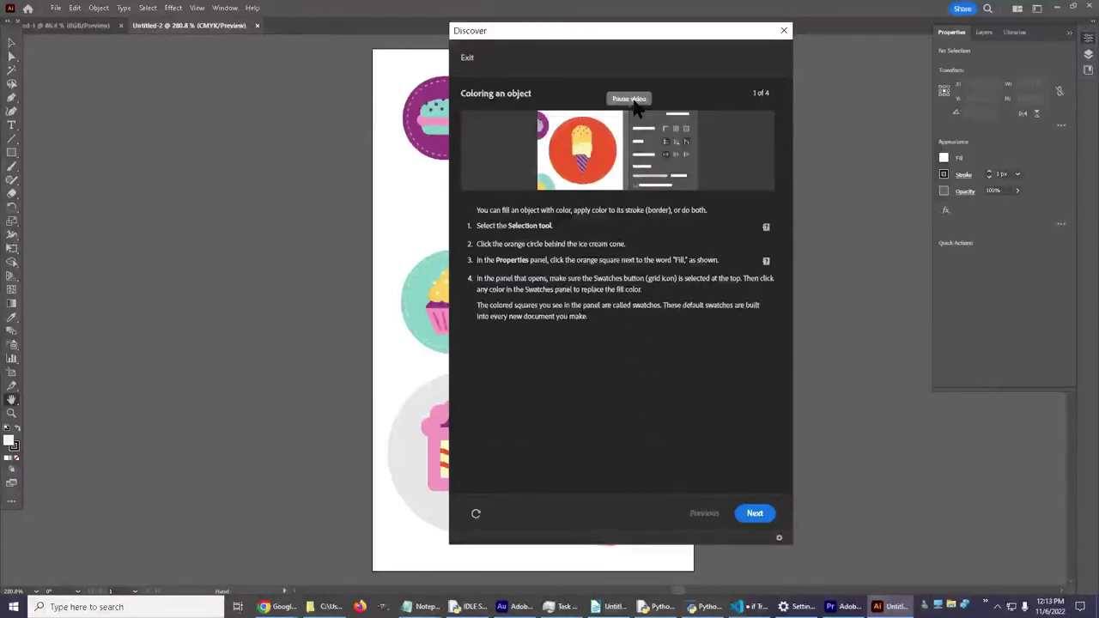
drag(636, 34, 208, 62)
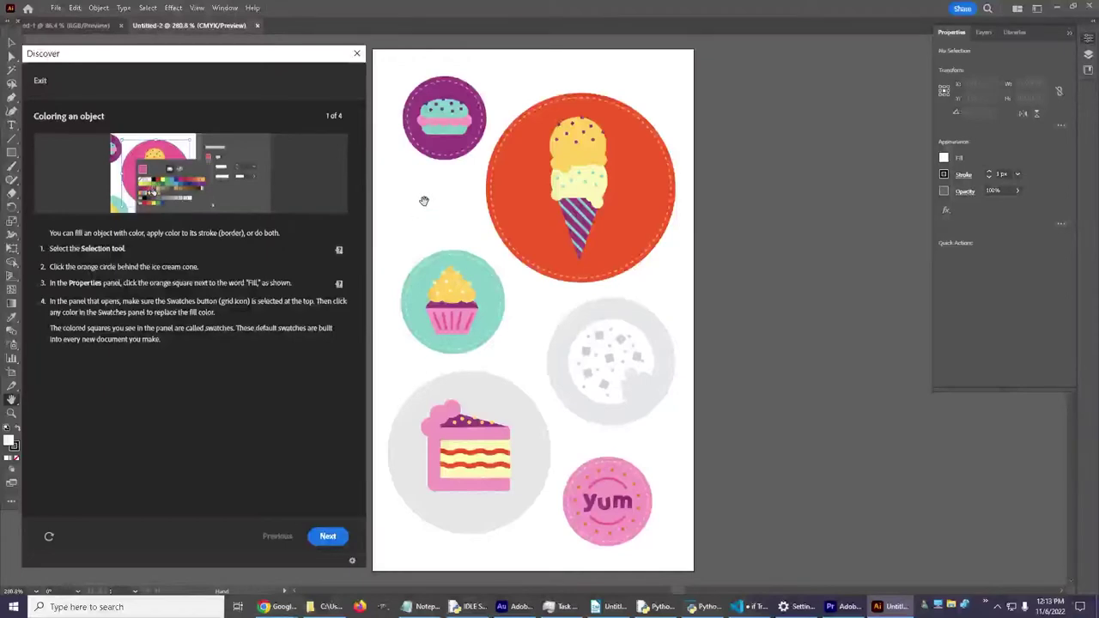
drag(424, 201, 657, 191)
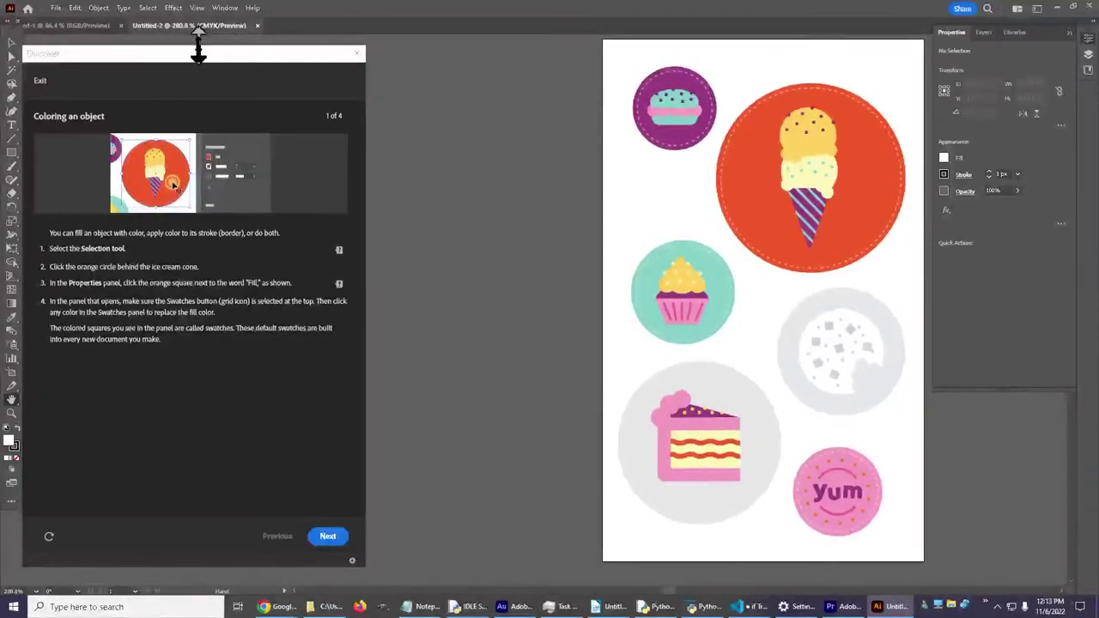
drag(181, 54, 386, 55)
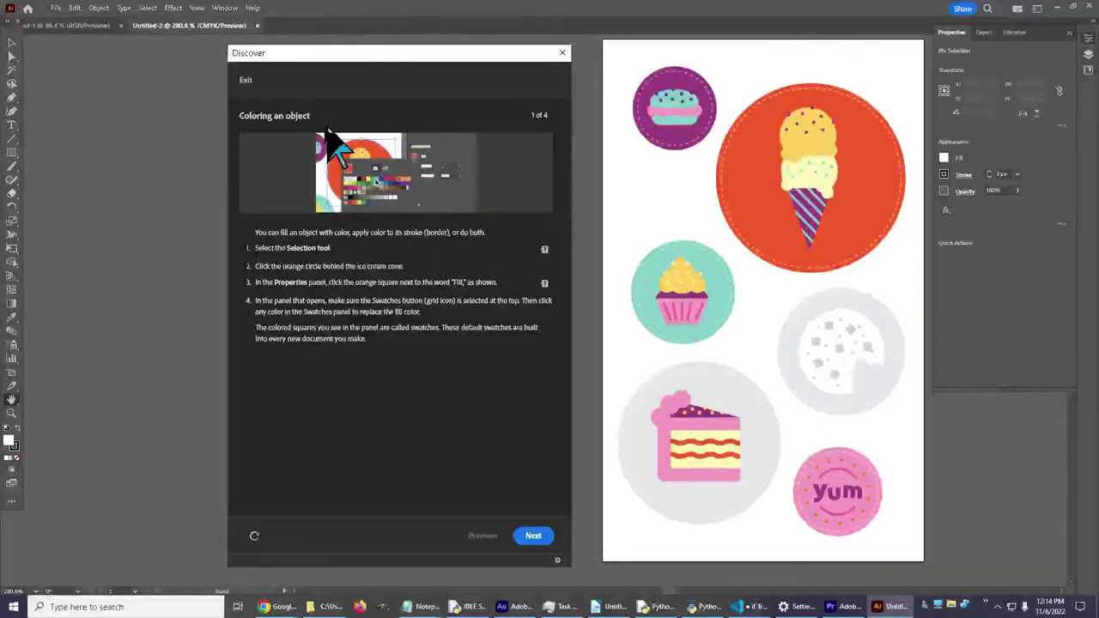
- Watch the Coloring an object preview for step 1
mouse_move(347, 203)
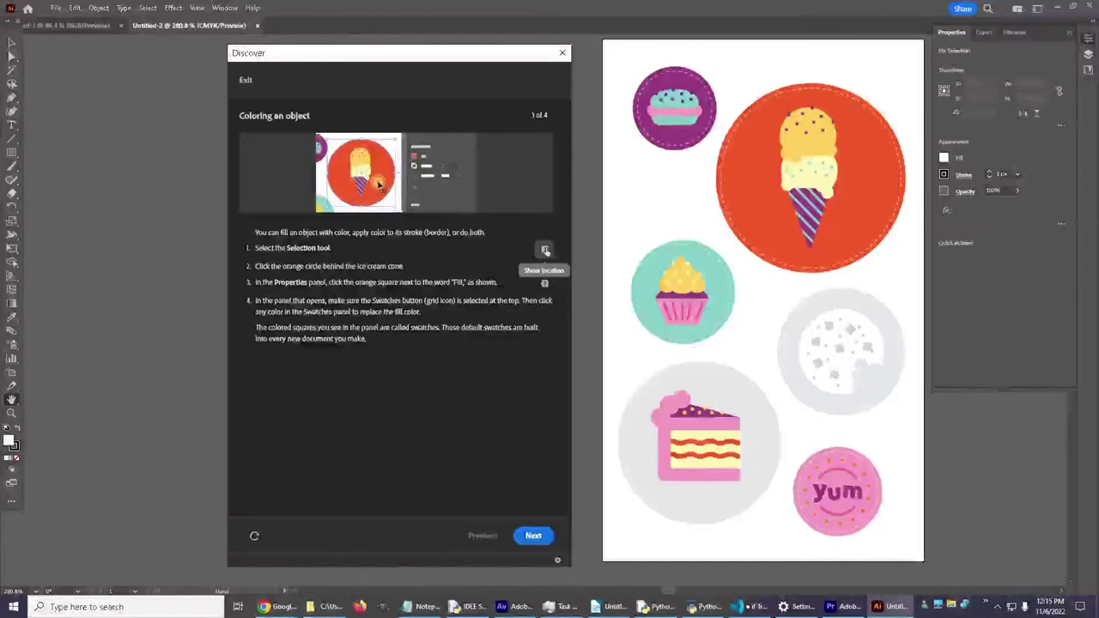
- Show step 1's tool location and switch to the Selection tool
click(546, 251)
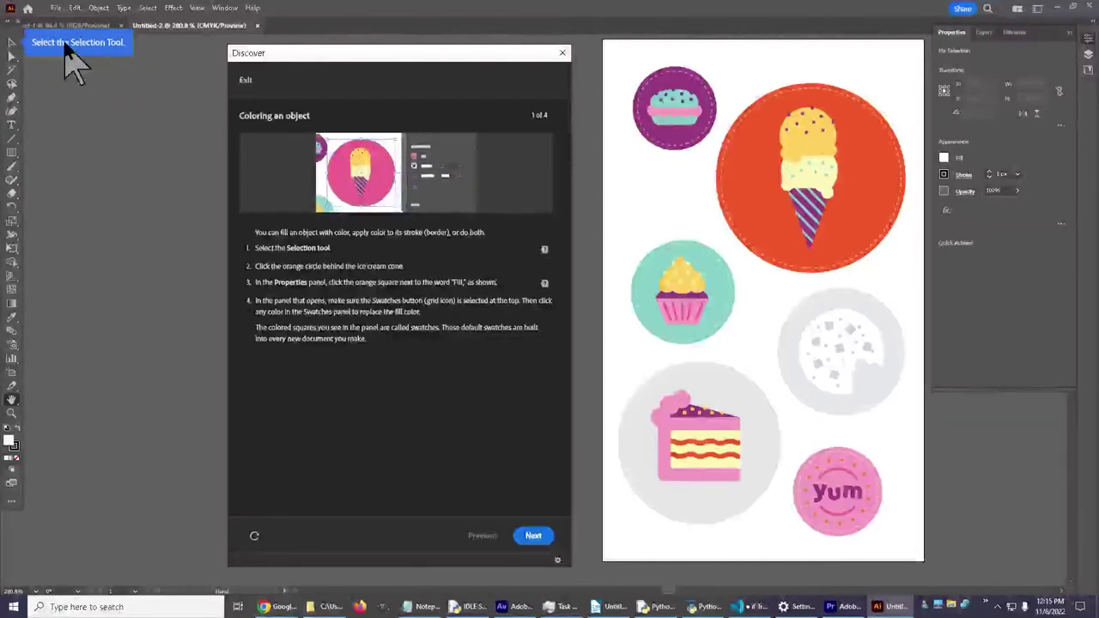
click(12, 43)
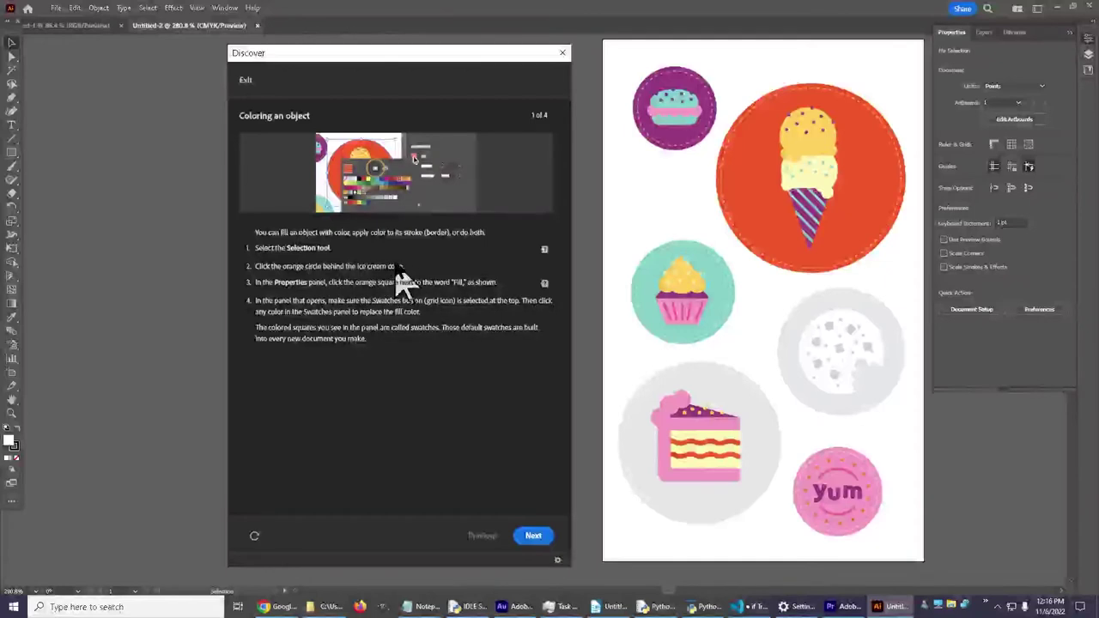
- Select the orange ice-cream circle and show where step 3's fill colour is set
click(759, 201)
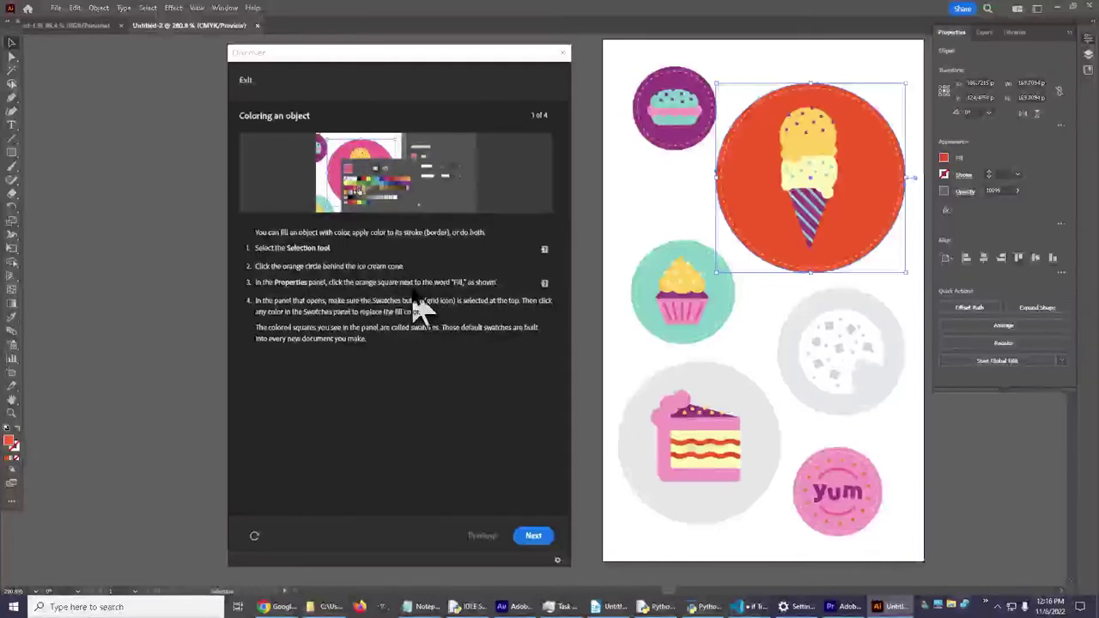
click(545, 285)
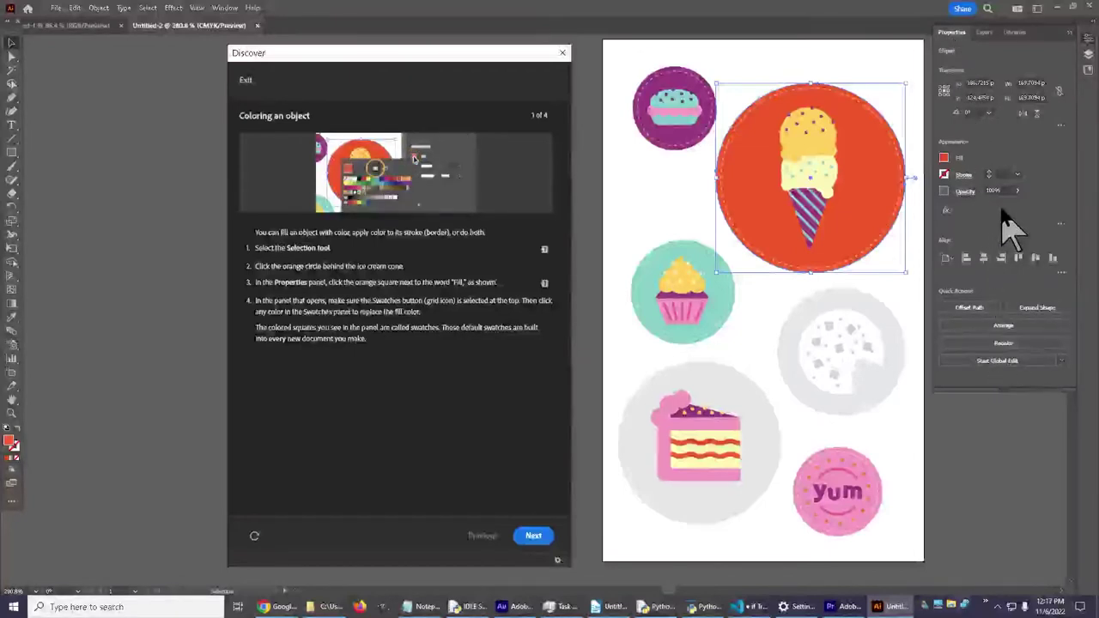
click(883, 323)
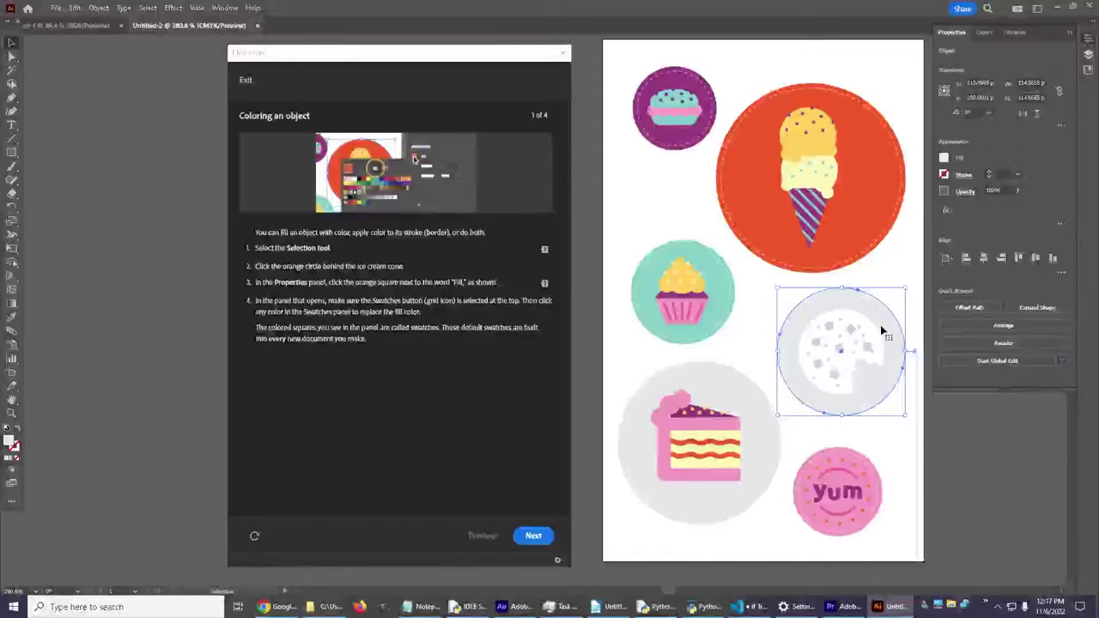
click(682, 285)
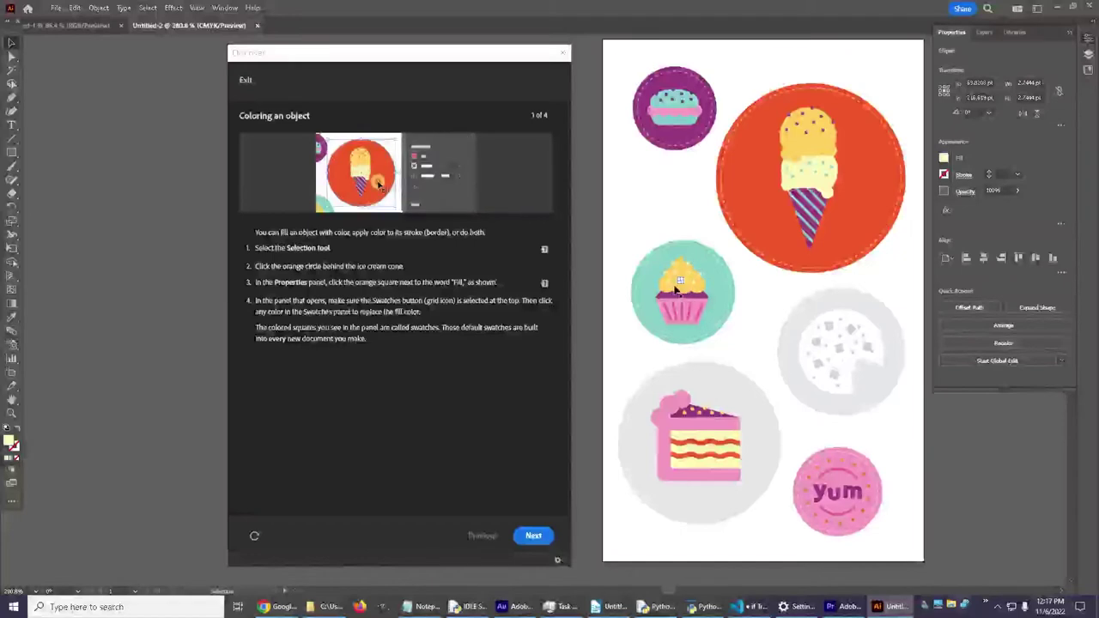
click(724, 304)
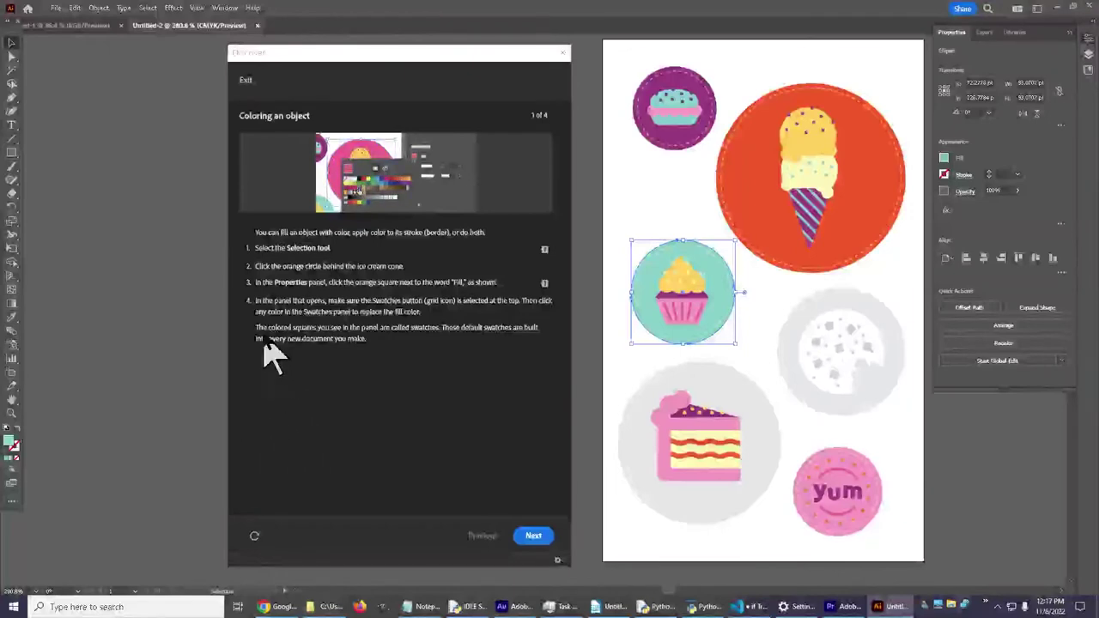
- Reselect the ice-cream circle and open its Fill swatches in Properties
click(879, 168)
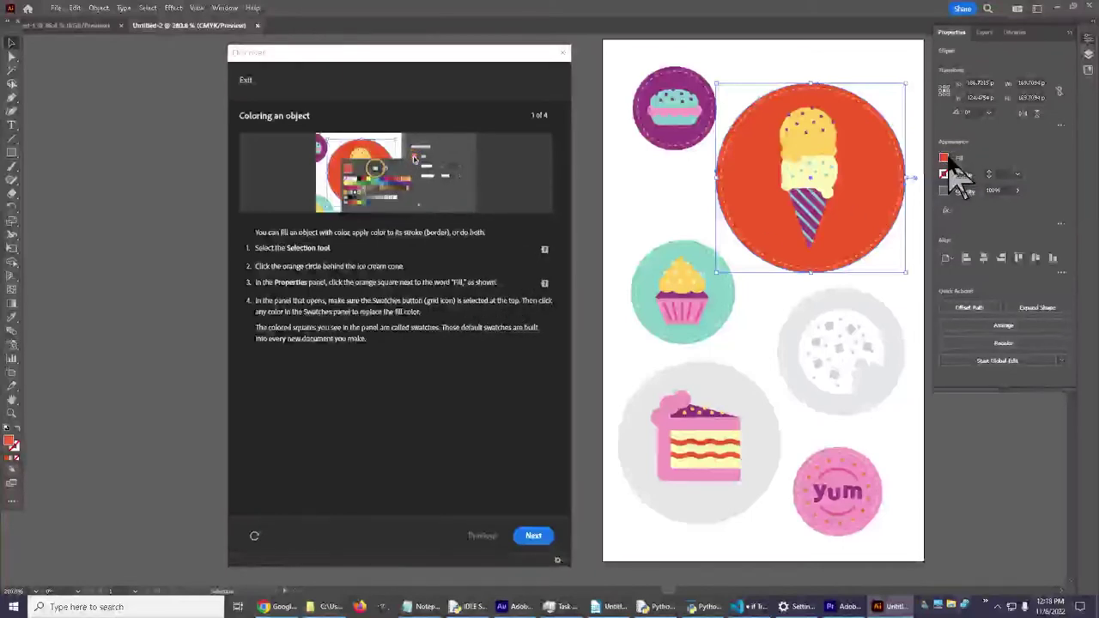
click(946, 159)
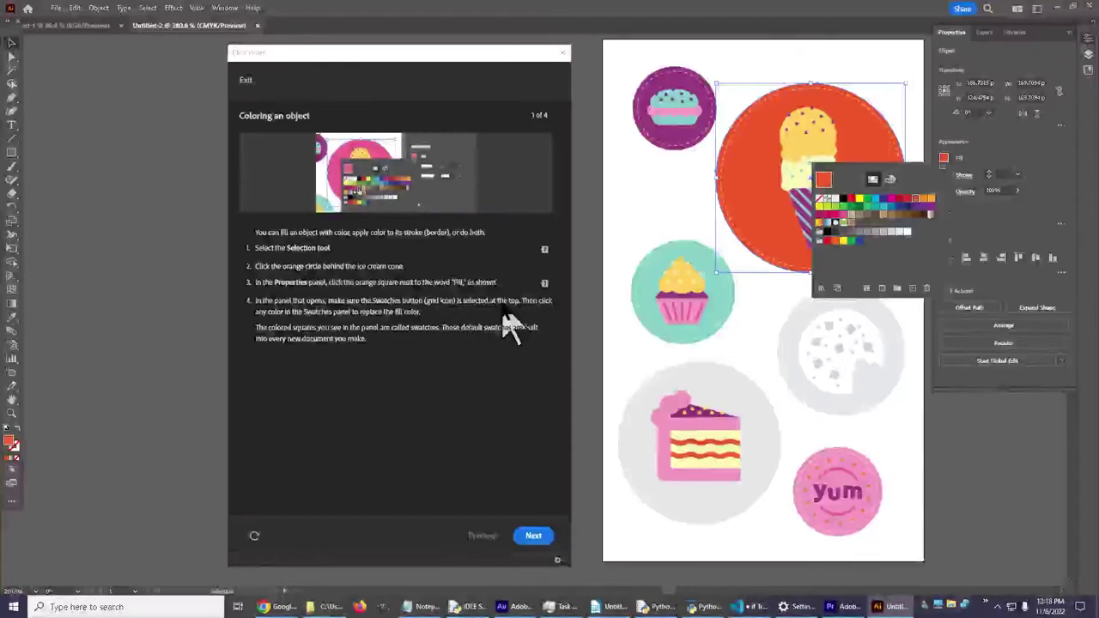
- Fill the circle behind the ice cream cone with the green swatch instead of orange
click(873, 180)
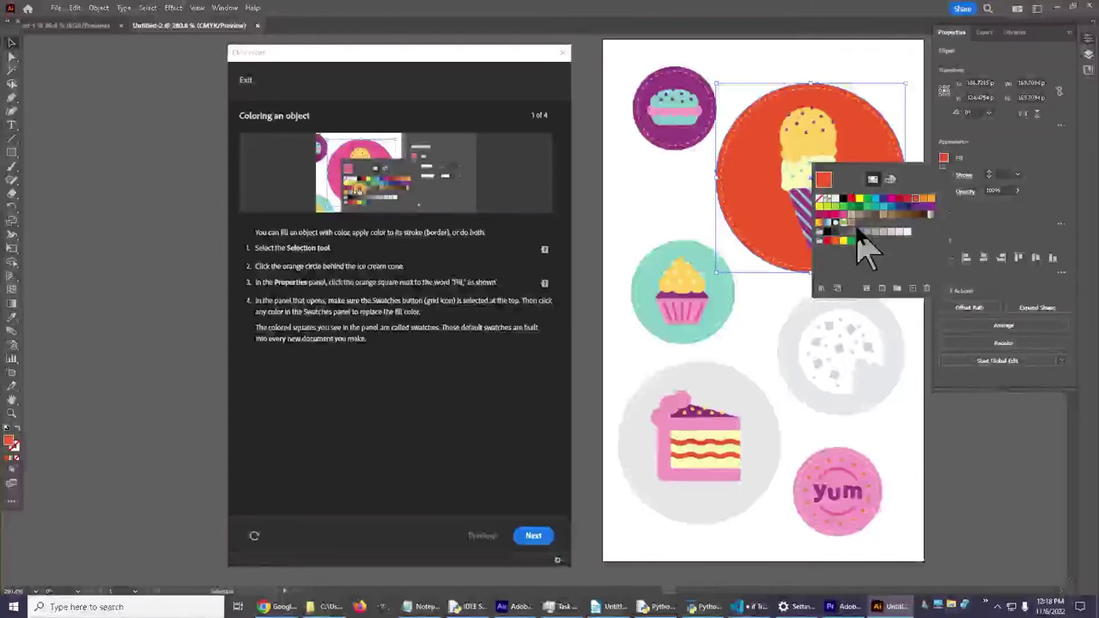
click(889, 180)
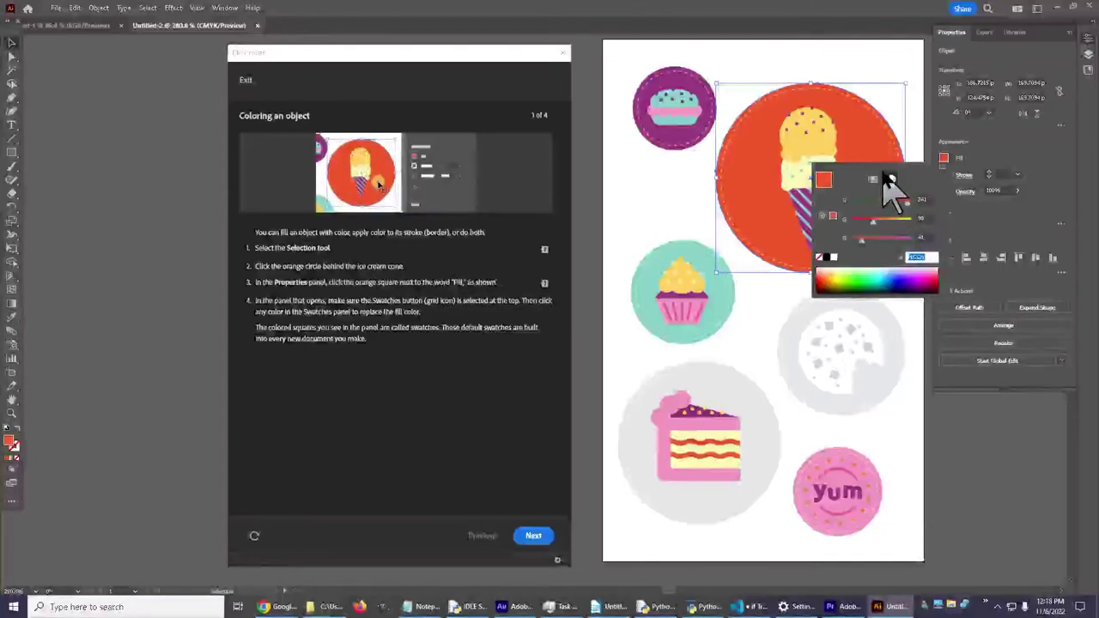
click(873, 179)
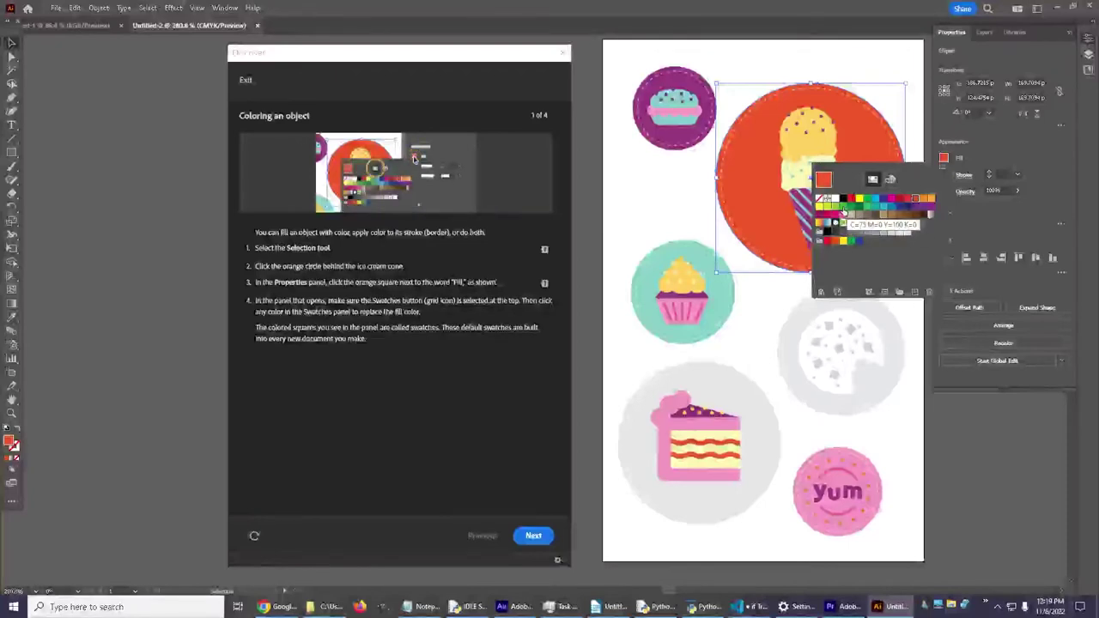
click(845, 208)
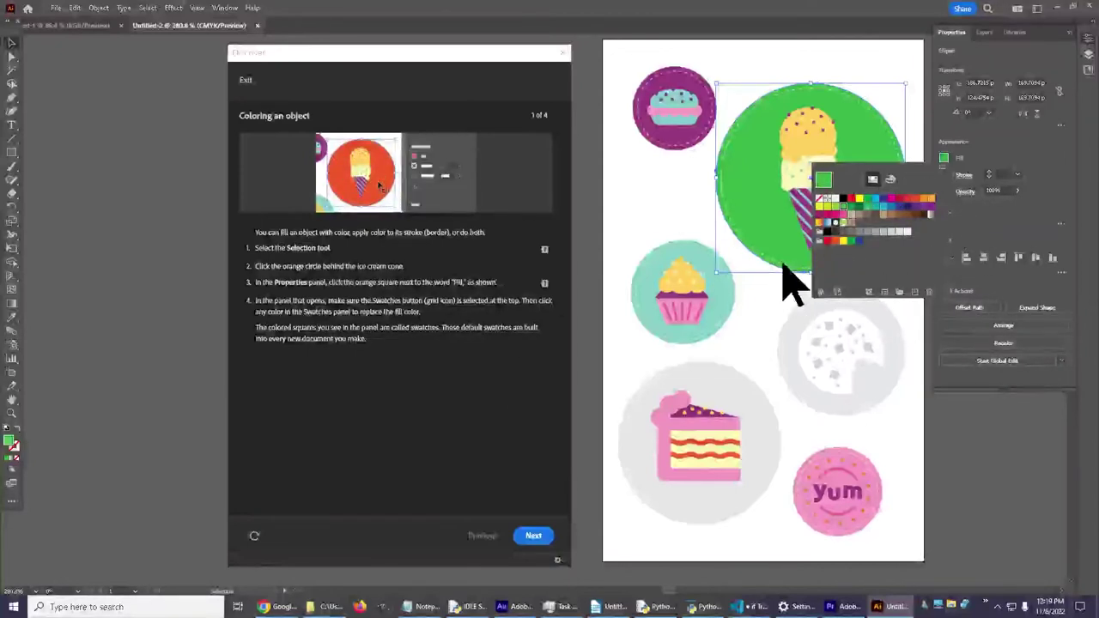
- Close the colour choices and deselect the green ice cream circle
click(1024, 228)
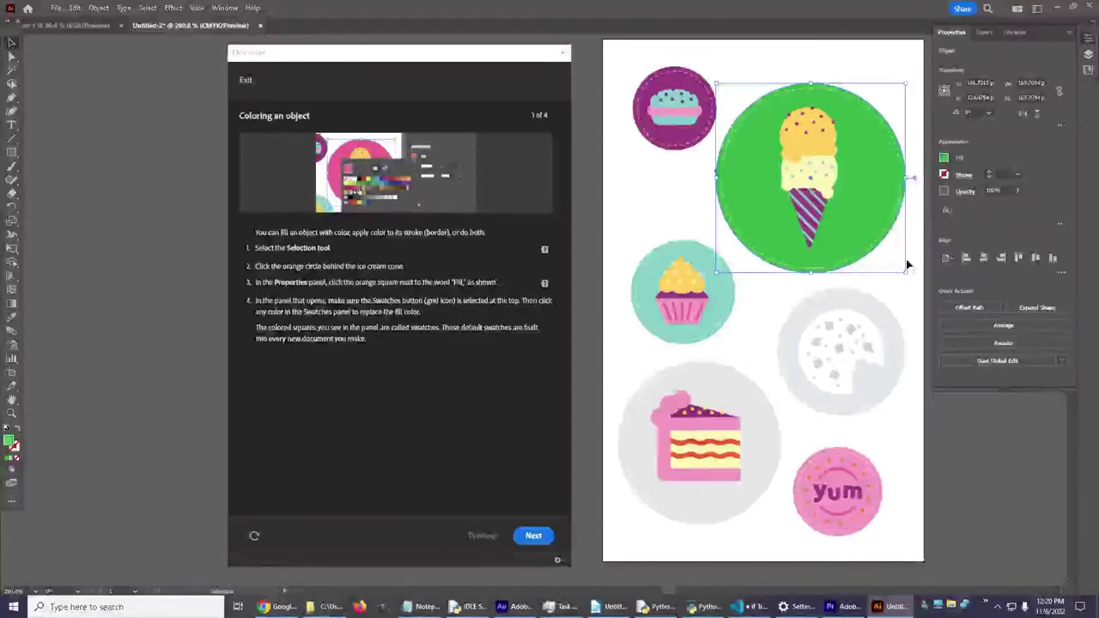
click(878, 55)
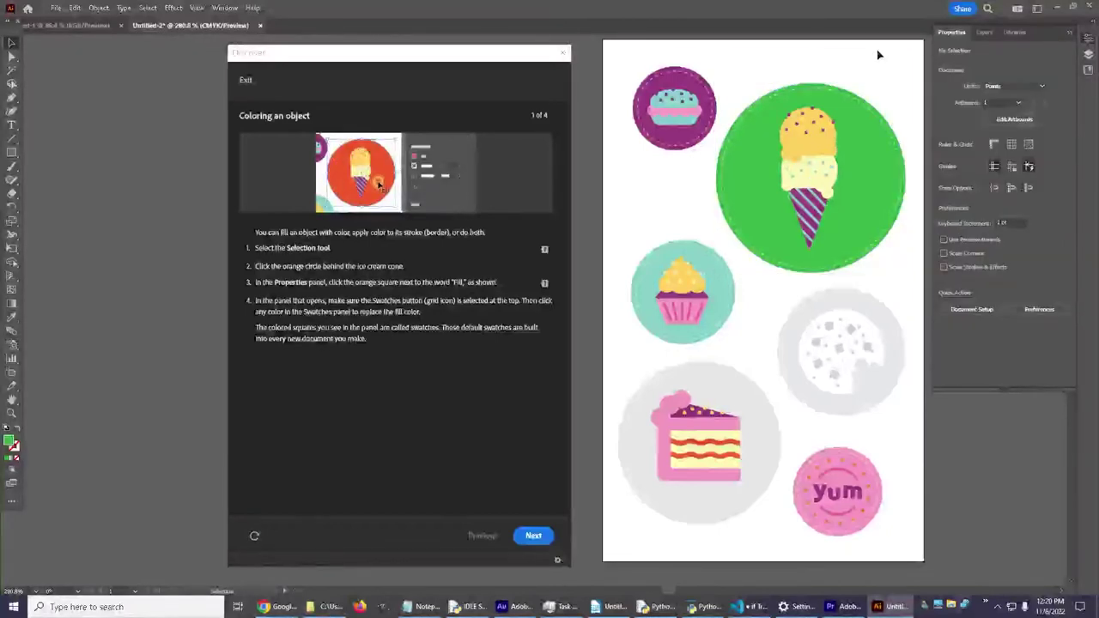
- Advance the tutorial to step 2, 'Creating a custom color', and select the grey cake circle
click(534, 537)
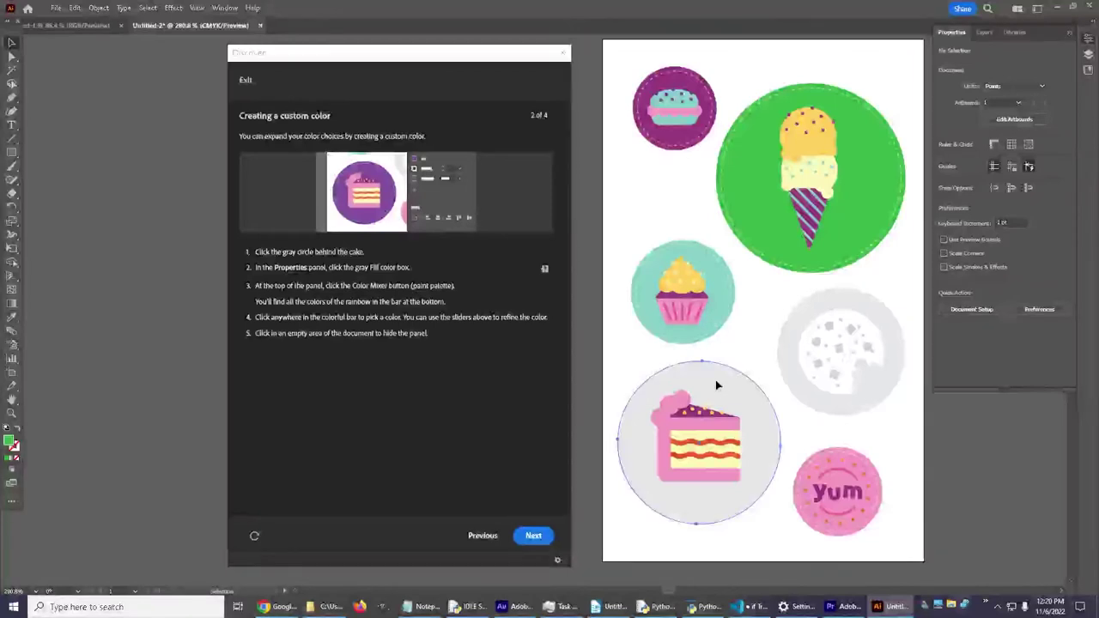
click(716, 383)
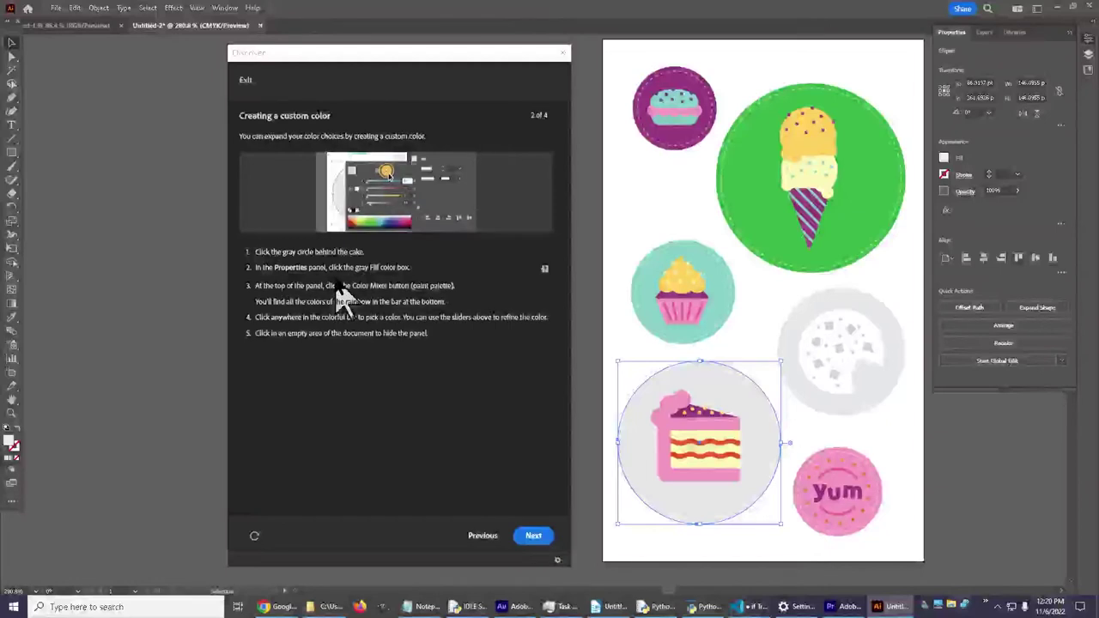
- Bring up the cake circle's Fill colour mixer with sliders and spectrum
click(944, 159)
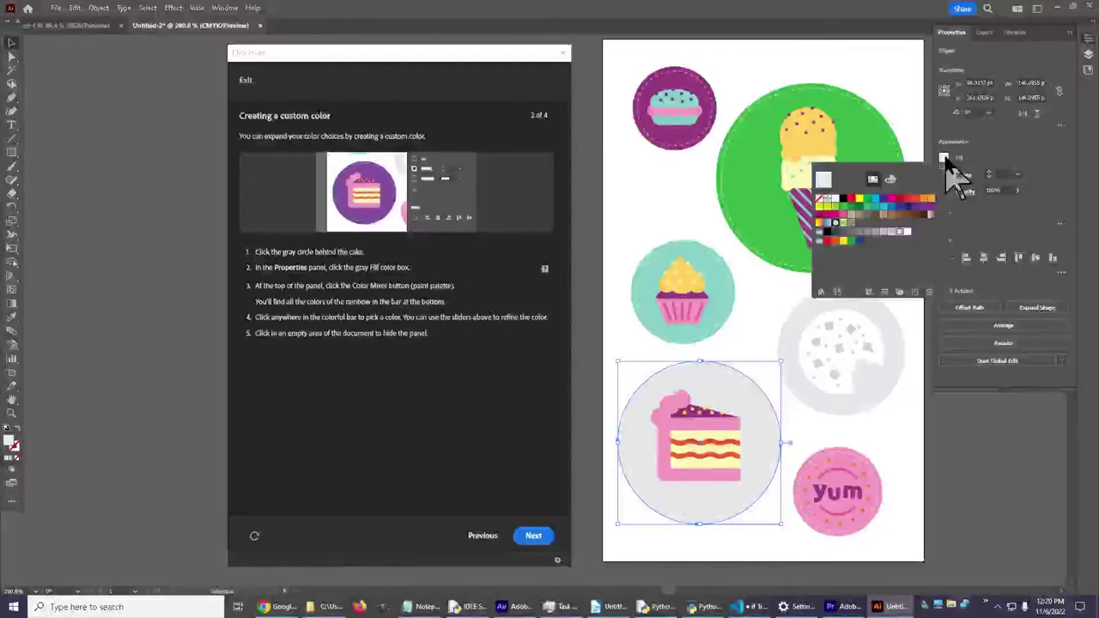
click(891, 181)
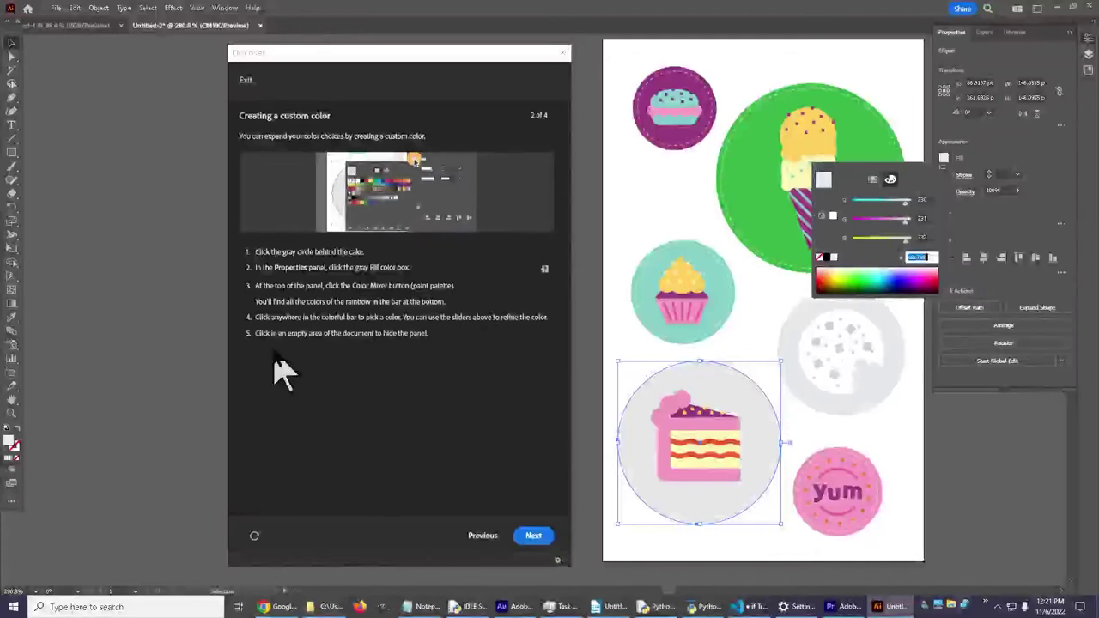
- Mix a custom purple fill for the cake circle using the colour sliders, then deselect it
click(904, 286)
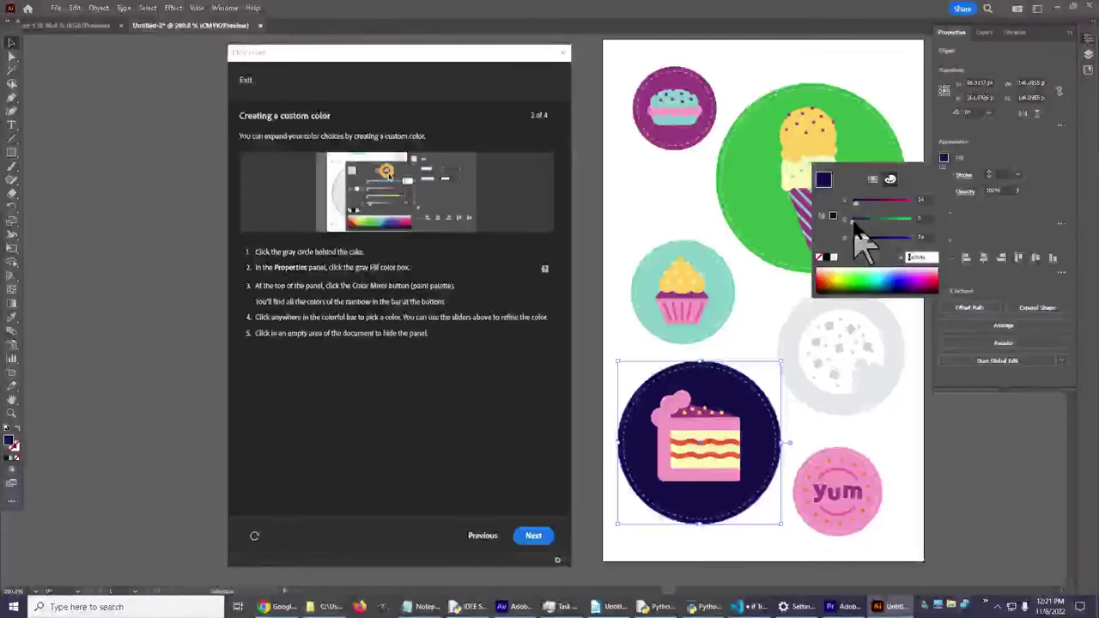
drag(855, 221, 880, 257)
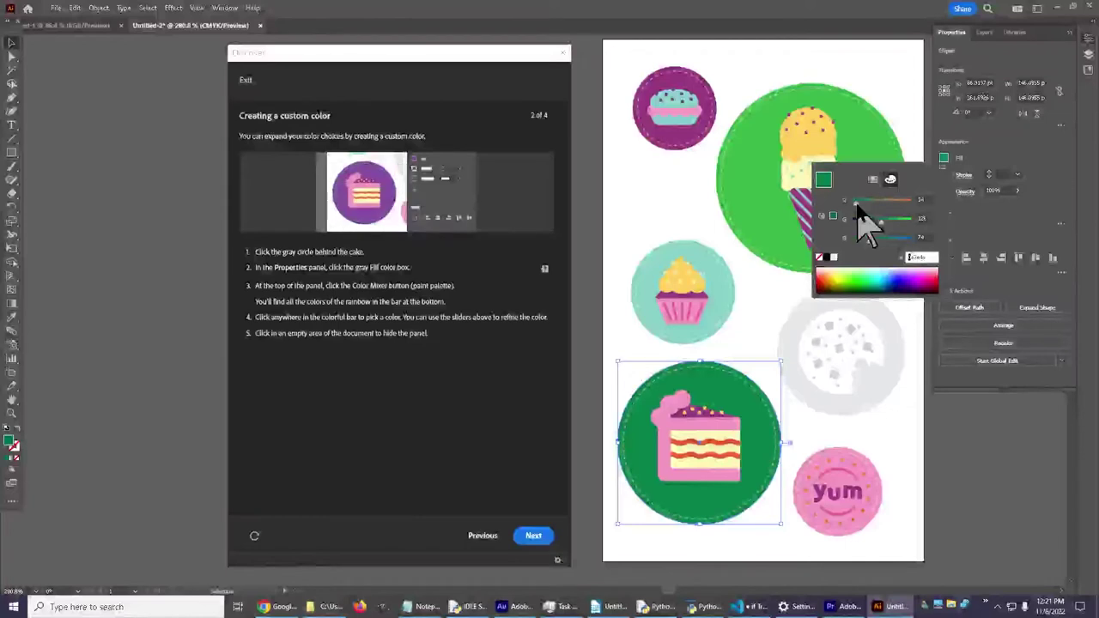
drag(858, 202, 885, 207)
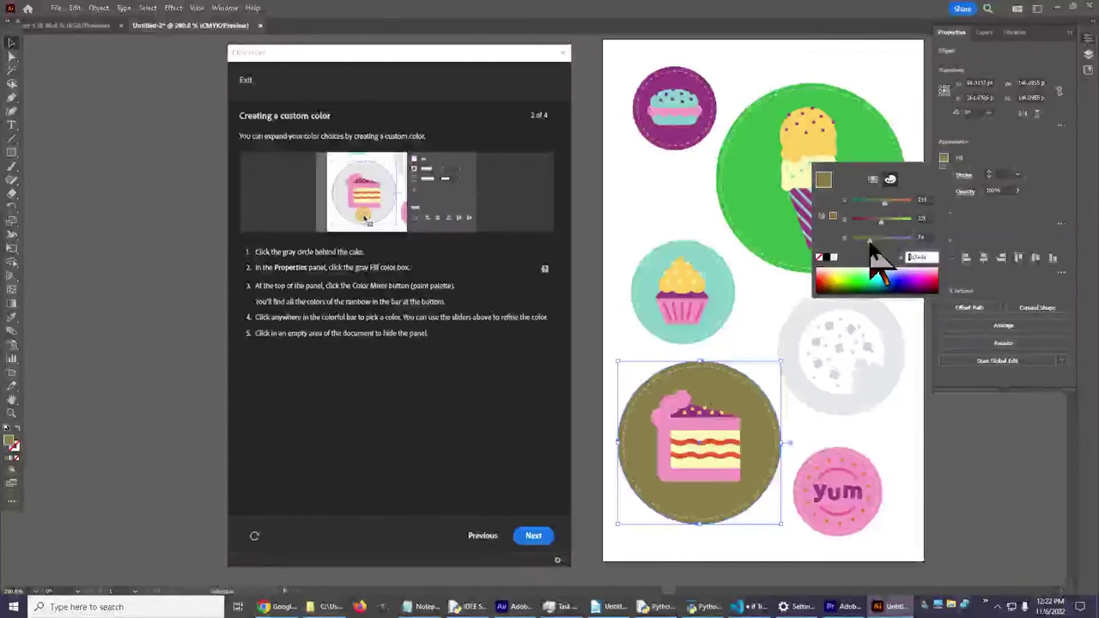
drag(874, 243, 902, 248)
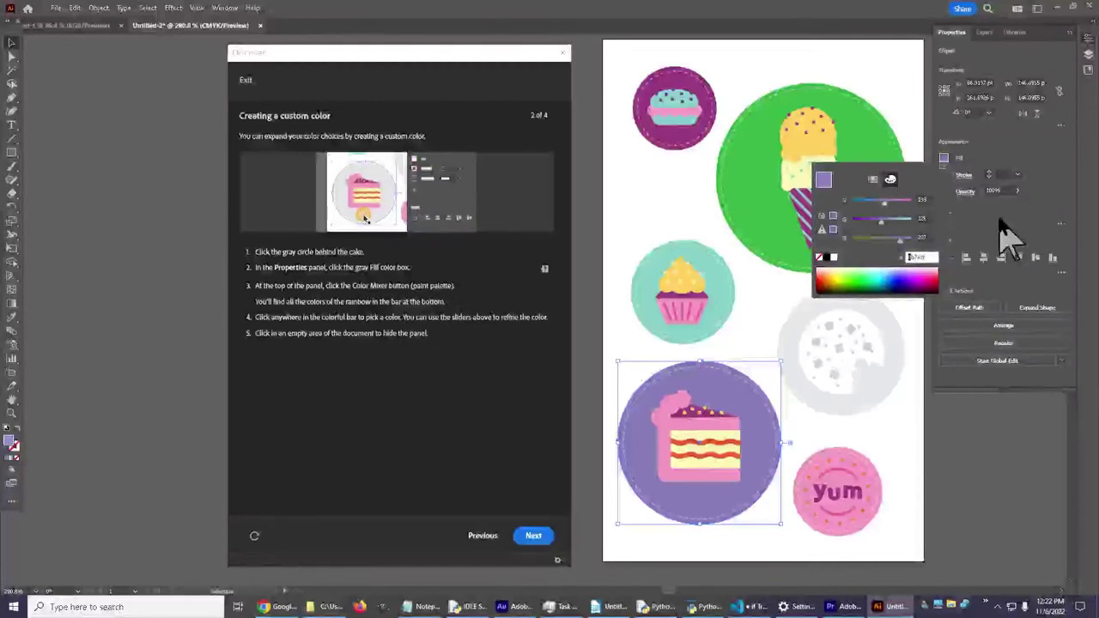
click(1057, 176)
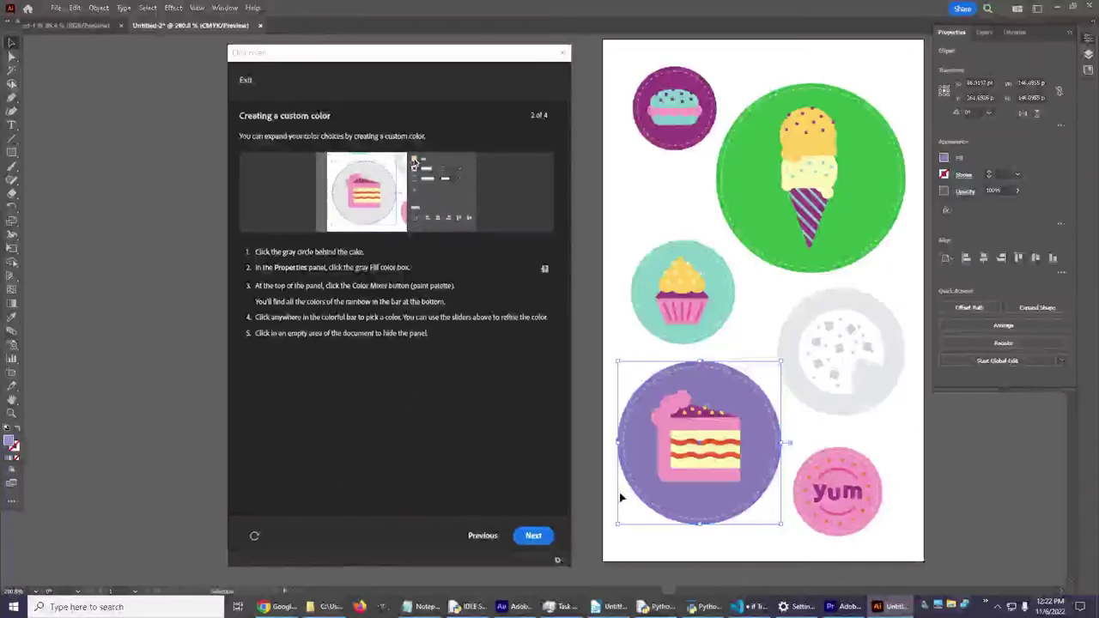
click(890, 67)
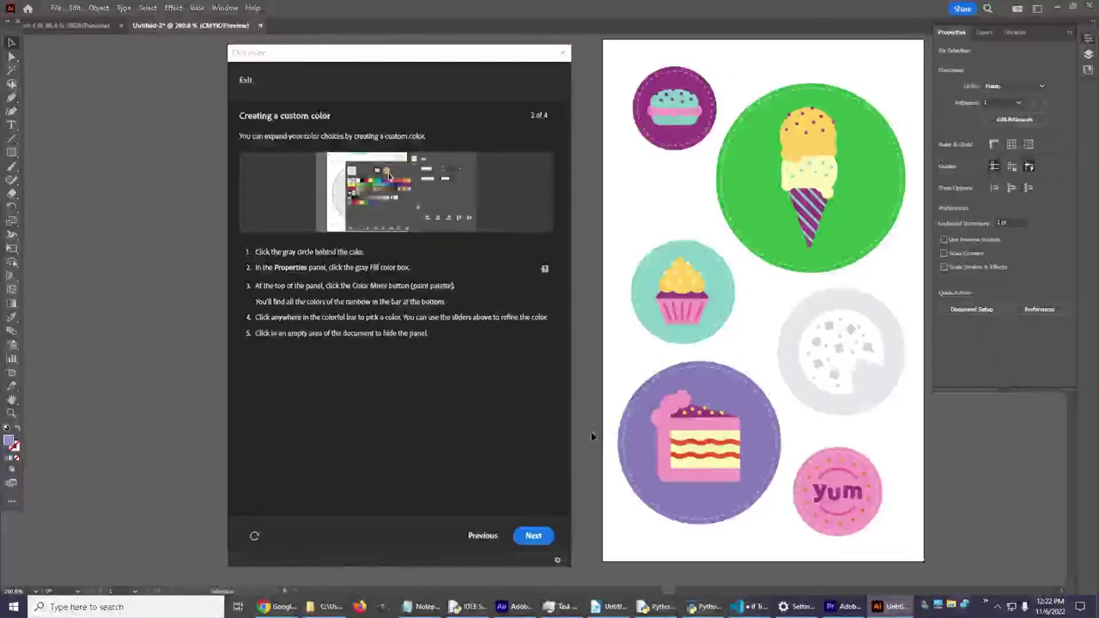
- Advance the tutorial to step 3, 'Saving your custom color', and open the purple cake circle's fill settings
click(533, 535)
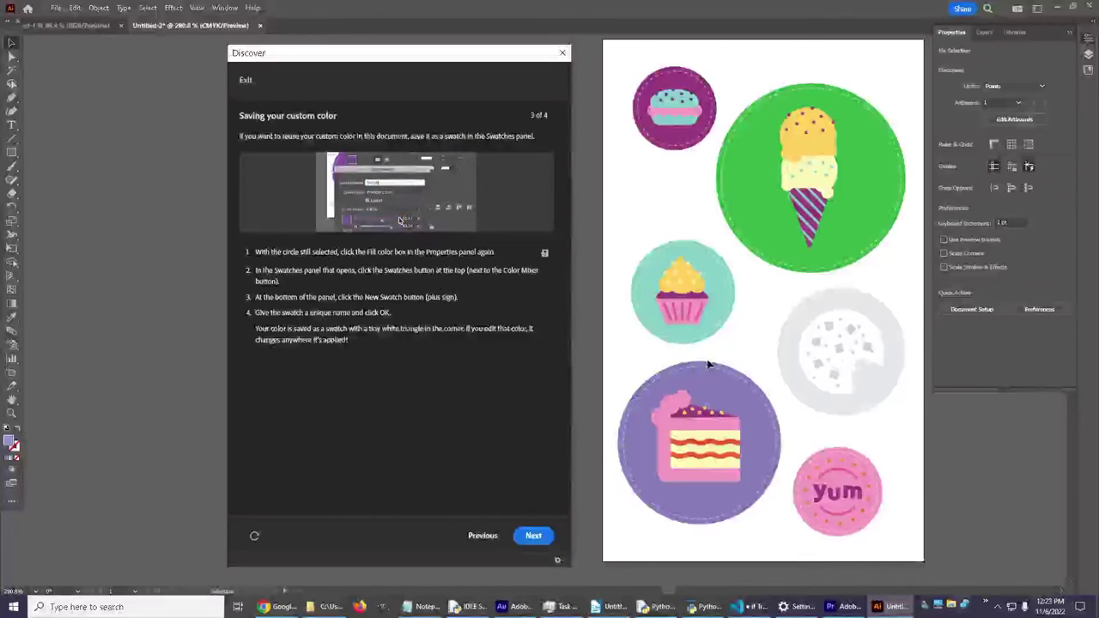
click(719, 384)
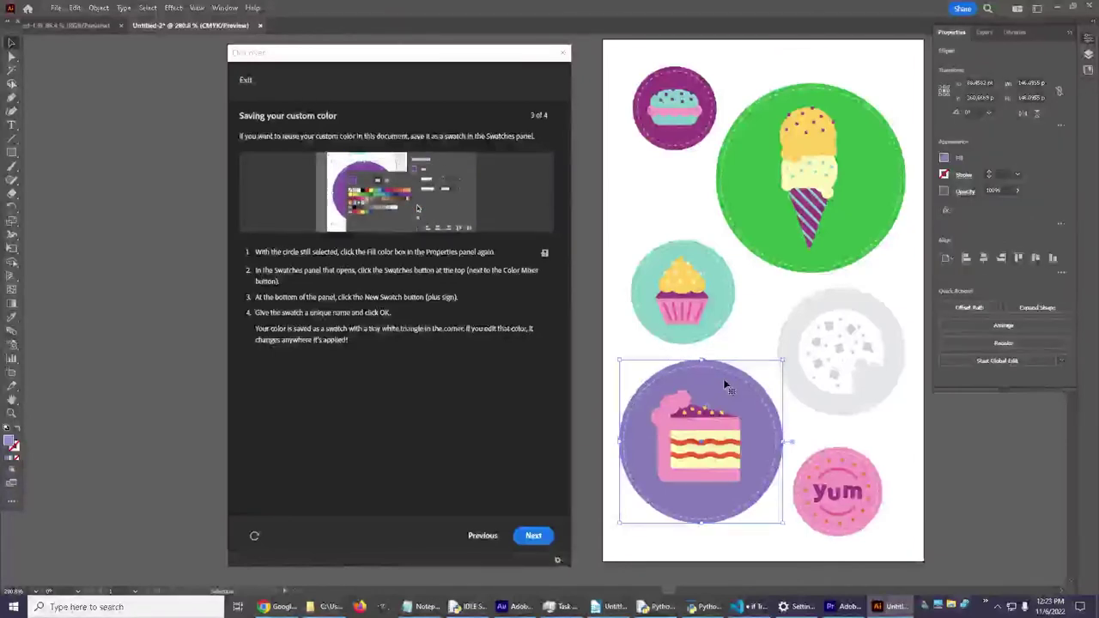
click(945, 158)
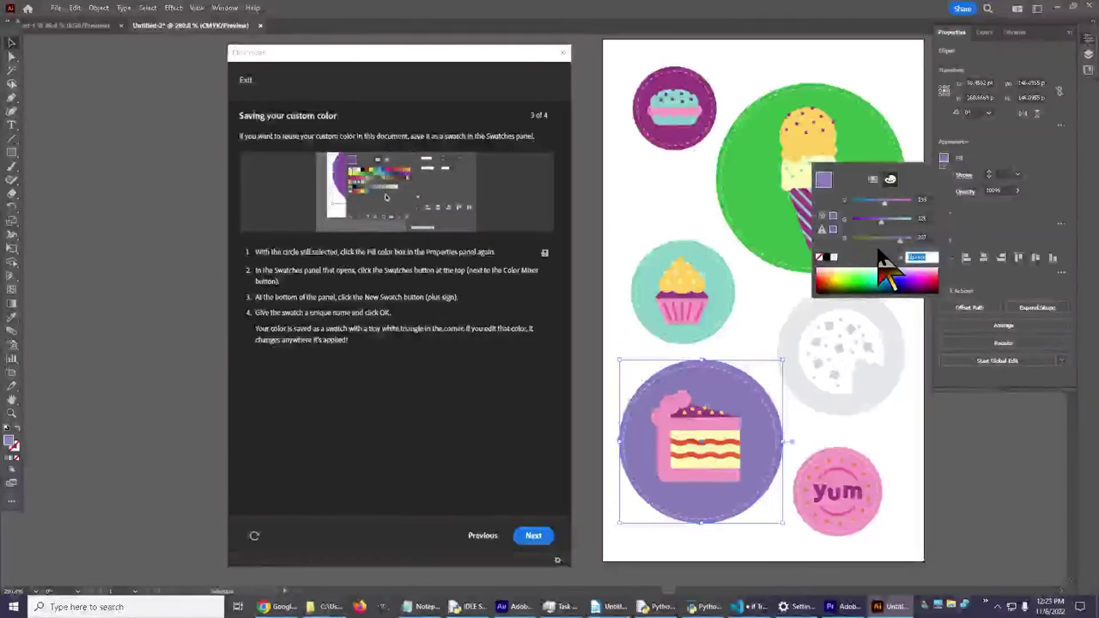
- Save the cake circle's purple as a new global swatch named 'lavender'
click(873, 179)
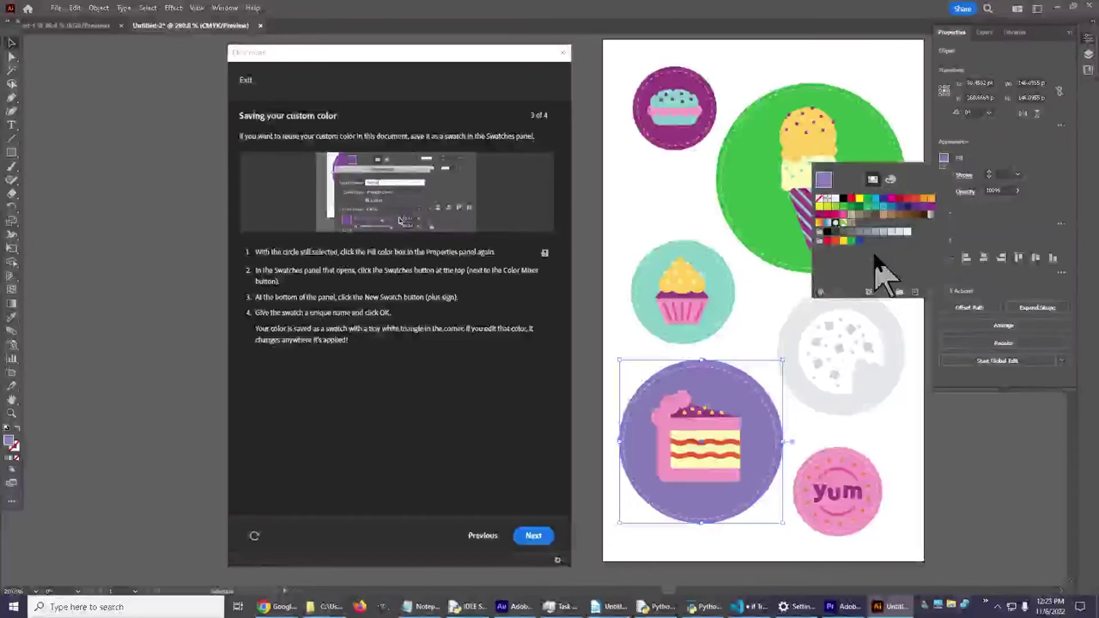
click(916, 292)
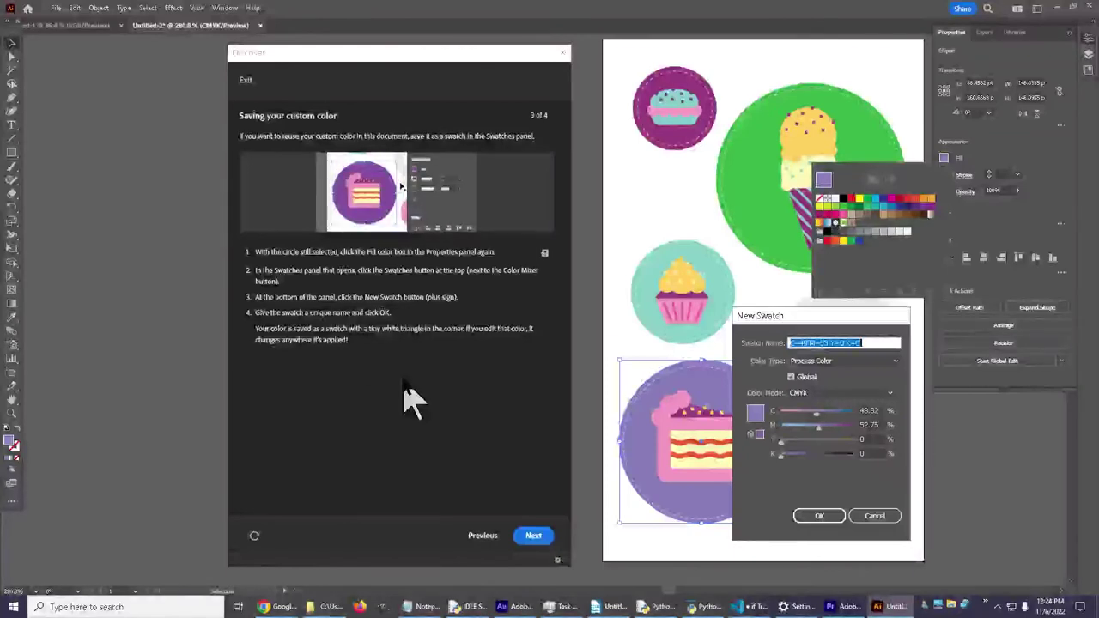
key(BackSpace)
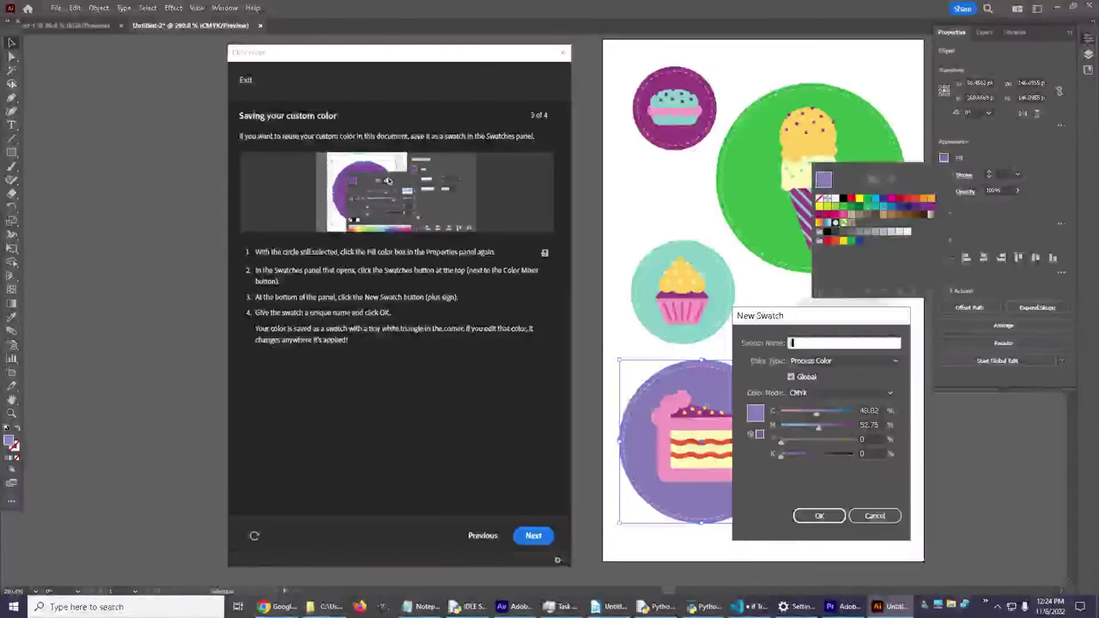
text(lavender)
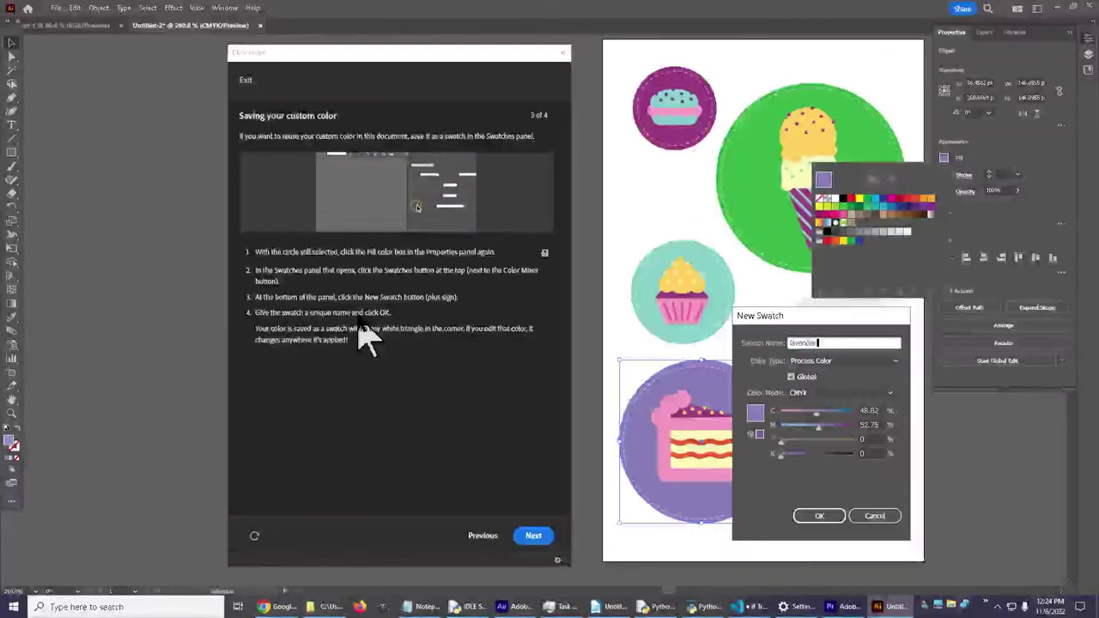
click(821, 517)
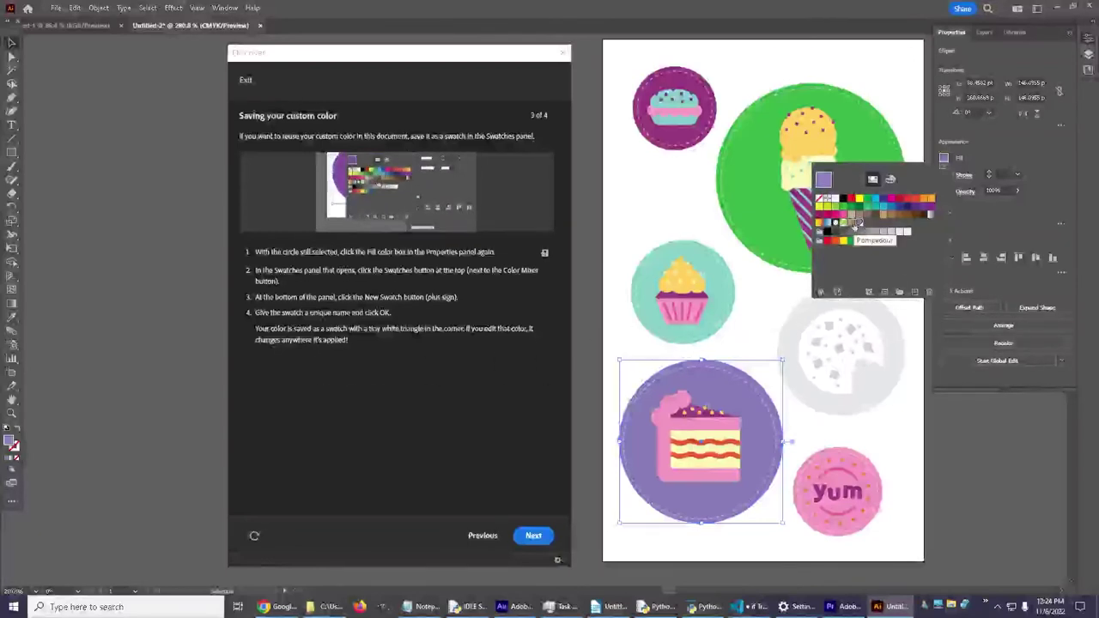
- Fill the grey cookie circle with the lavender swatch
click(1055, 228)
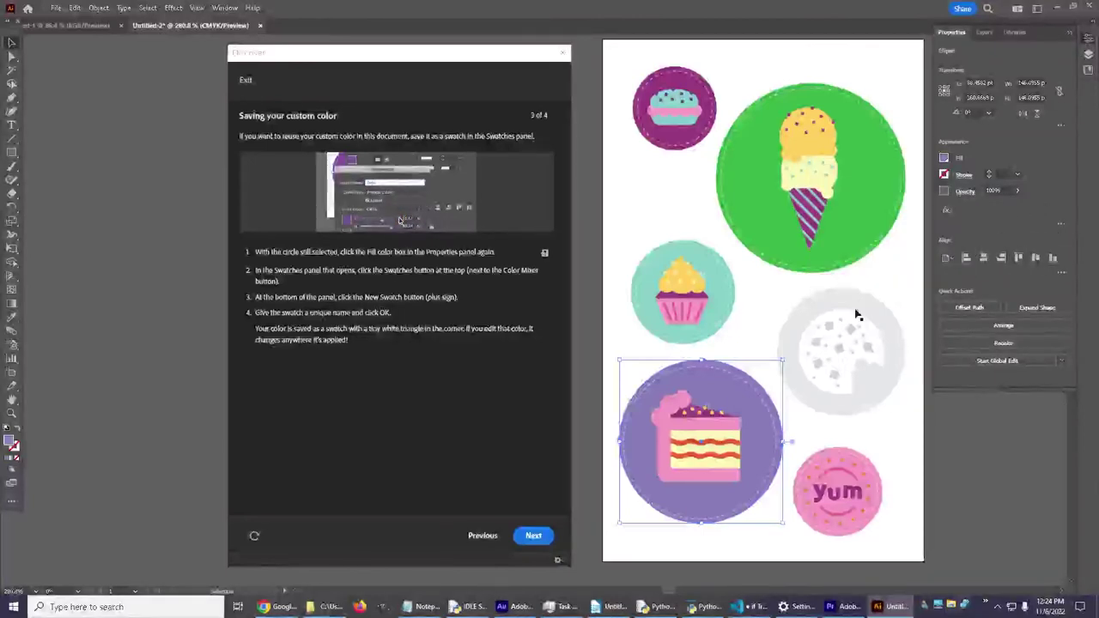
click(857, 304)
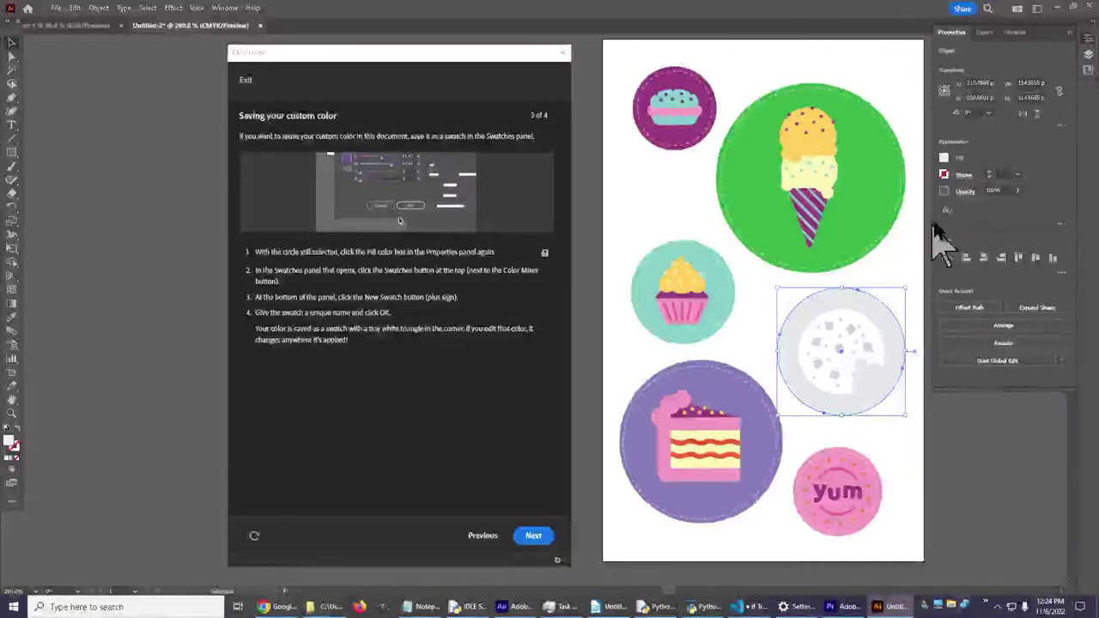
click(944, 160)
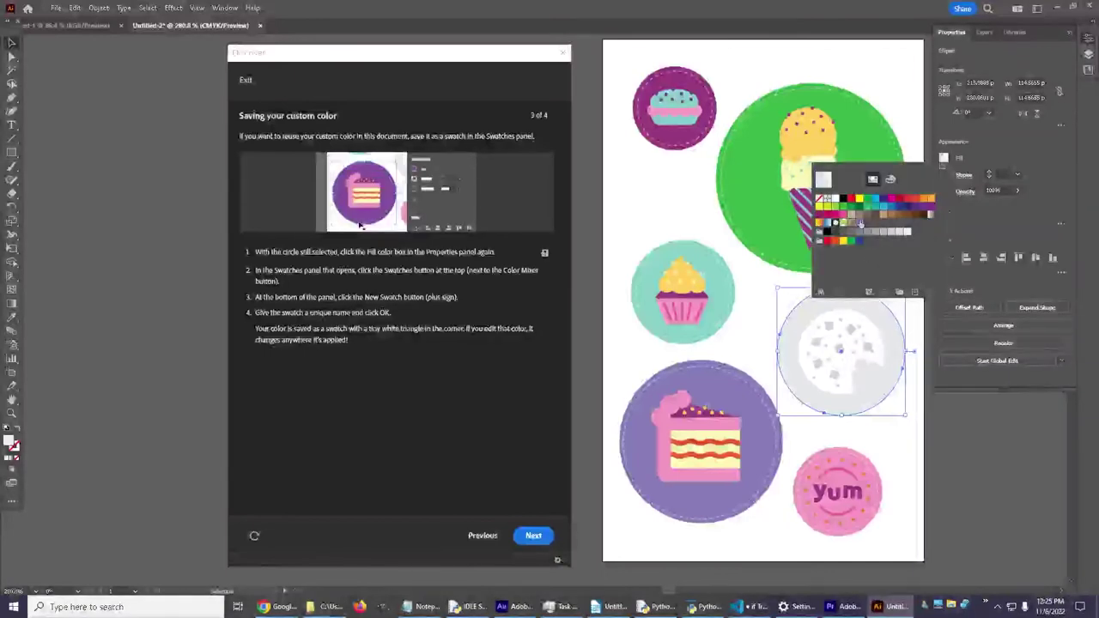
click(859, 223)
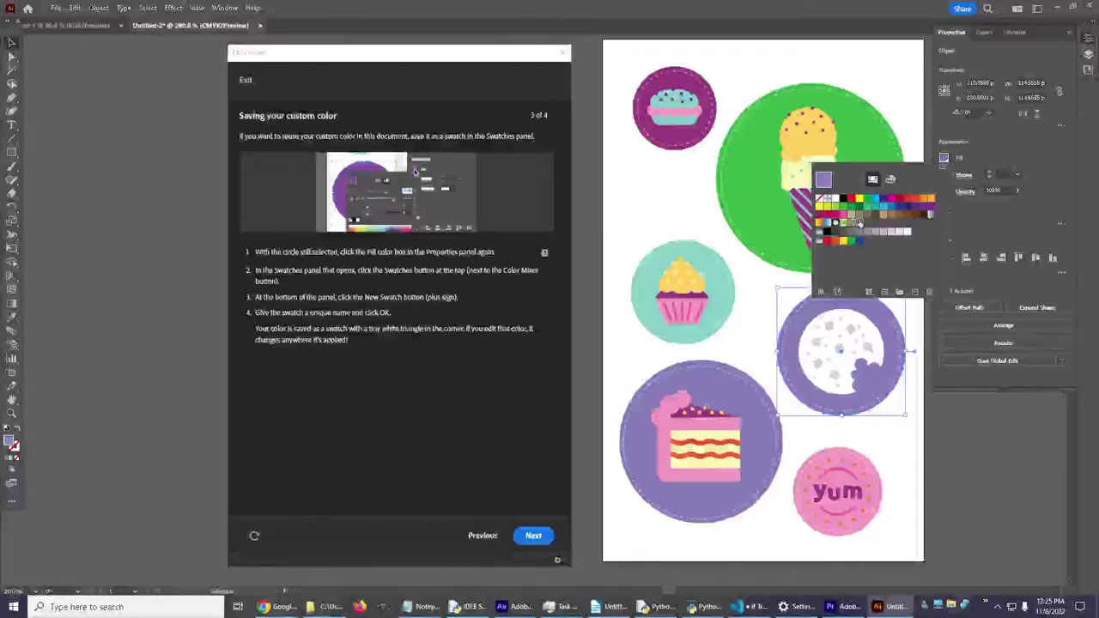
- Redefine the lavender swatch as C 14, M 80 magenta
double_click(859, 223)
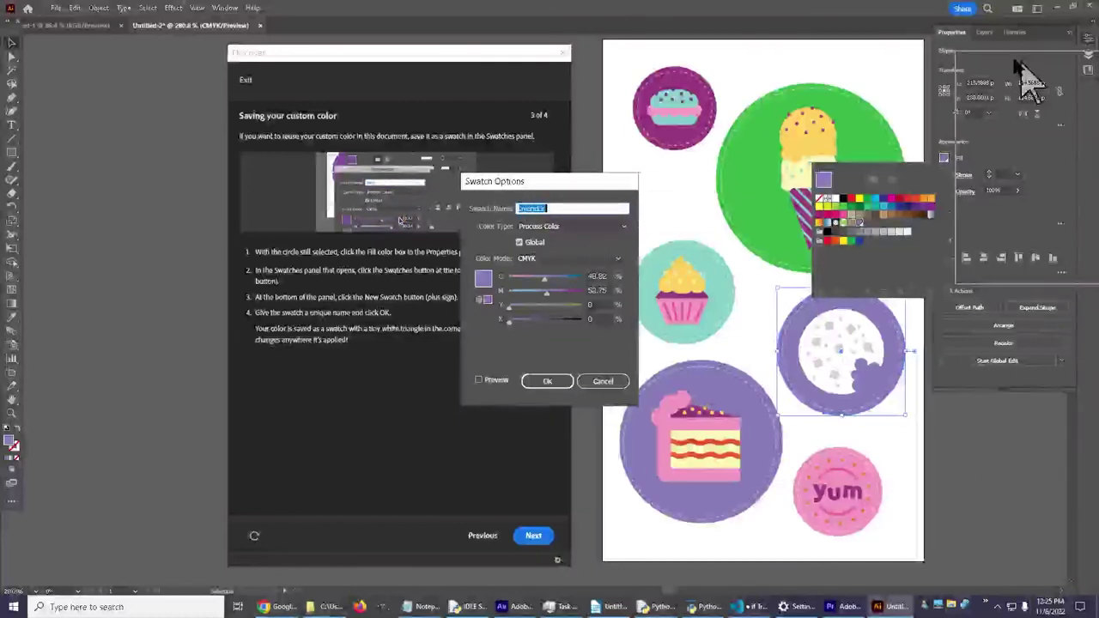
drag(533, 181, 651, 68)
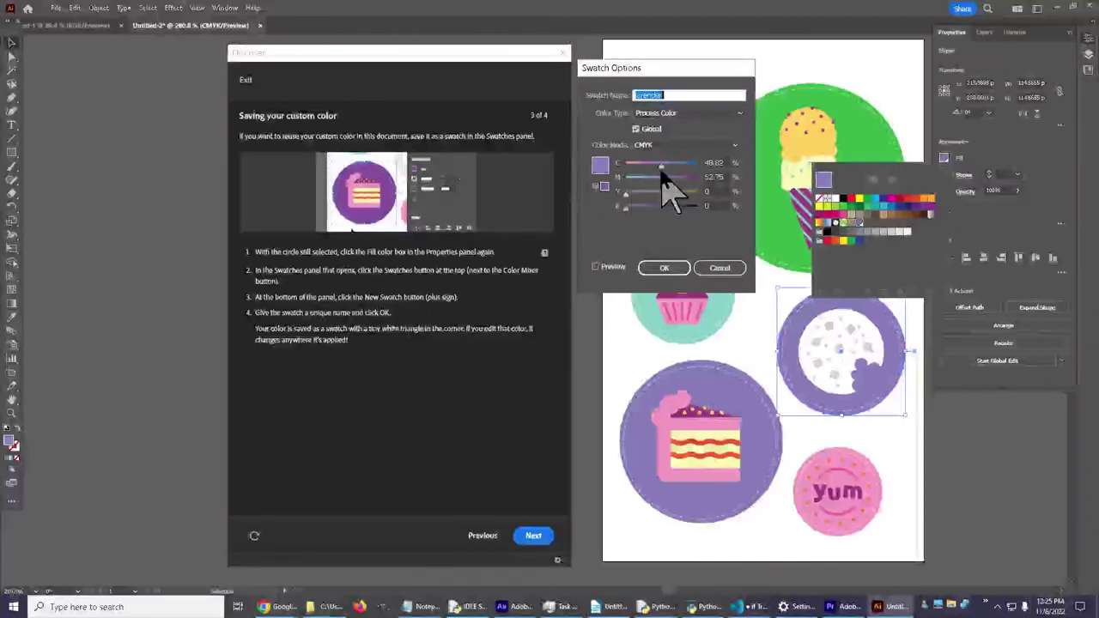
drag(661, 166, 636, 168)
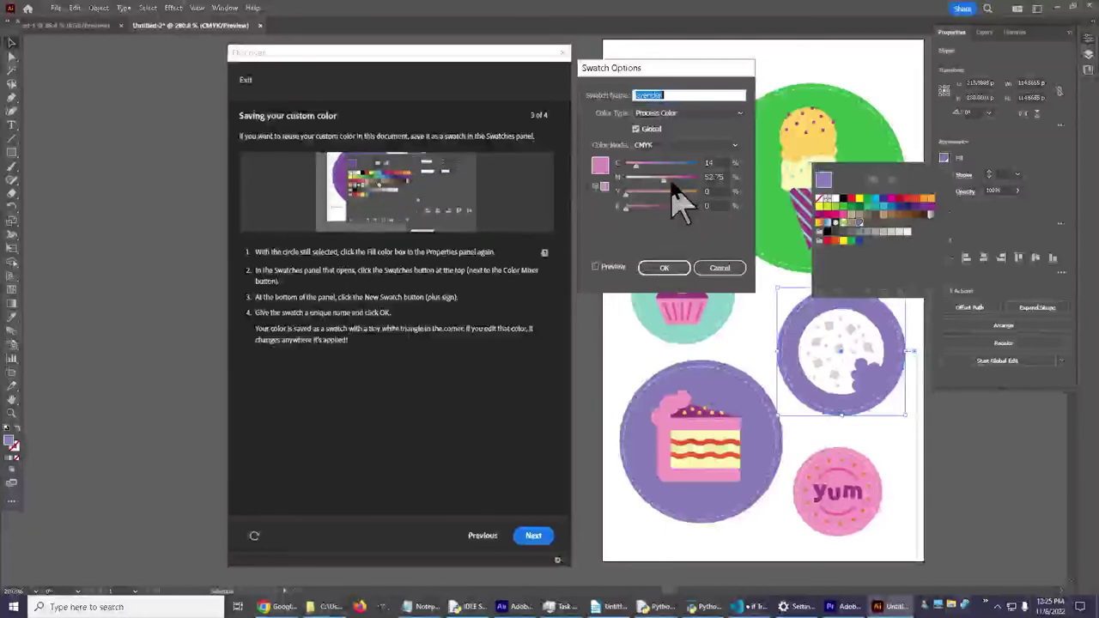
drag(664, 181, 685, 183)
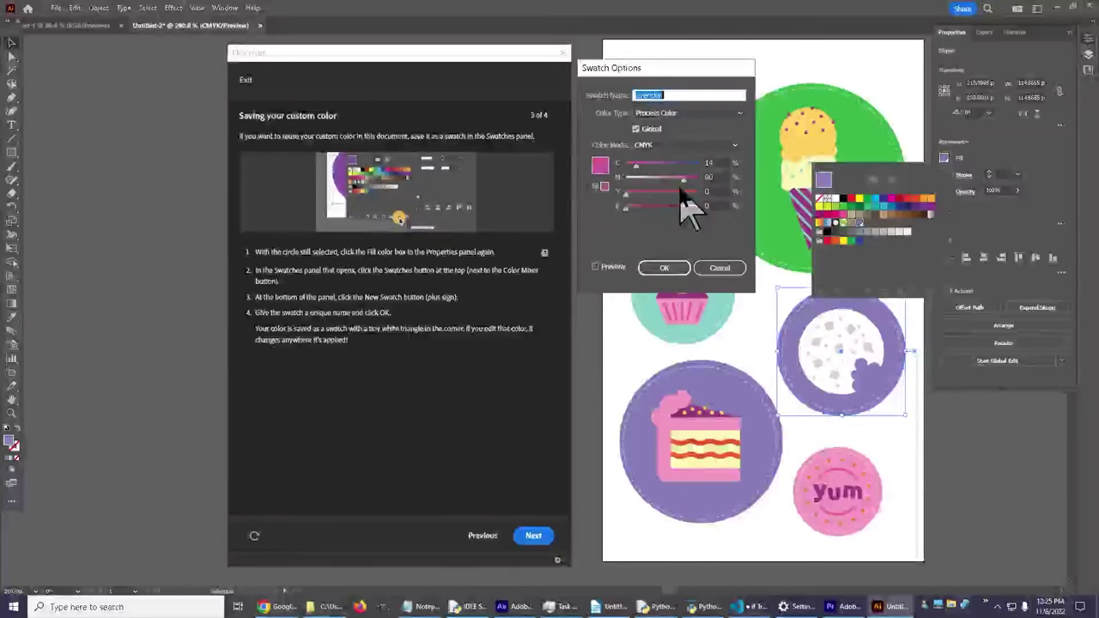
click(665, 269)
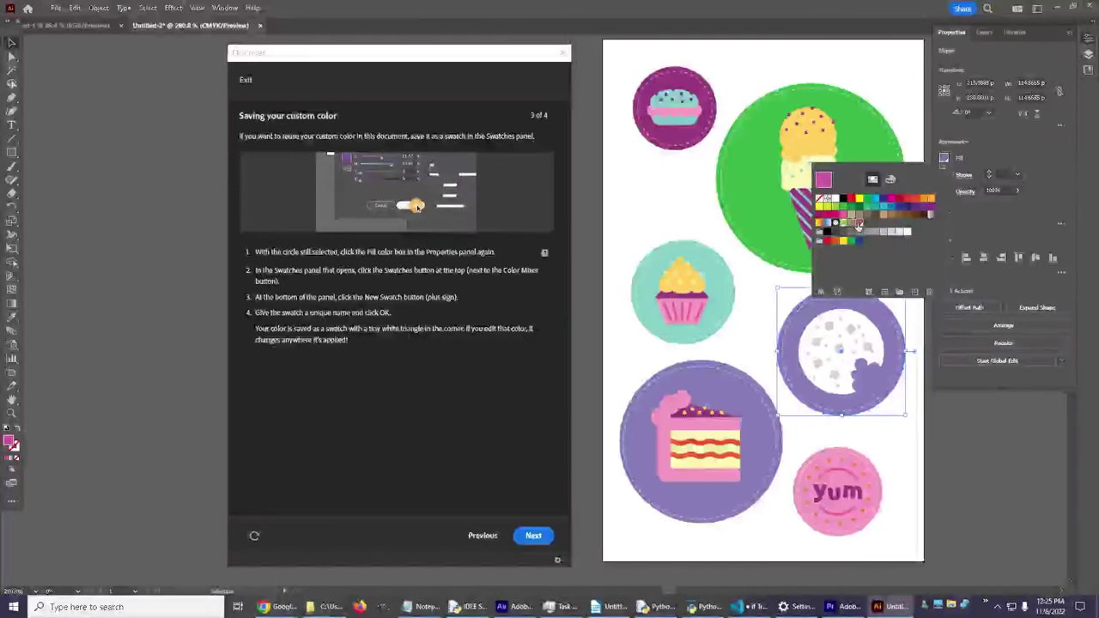
- Apply the edited lavender swatch so the cake and cookie circles turn magenta
click(857, 225)
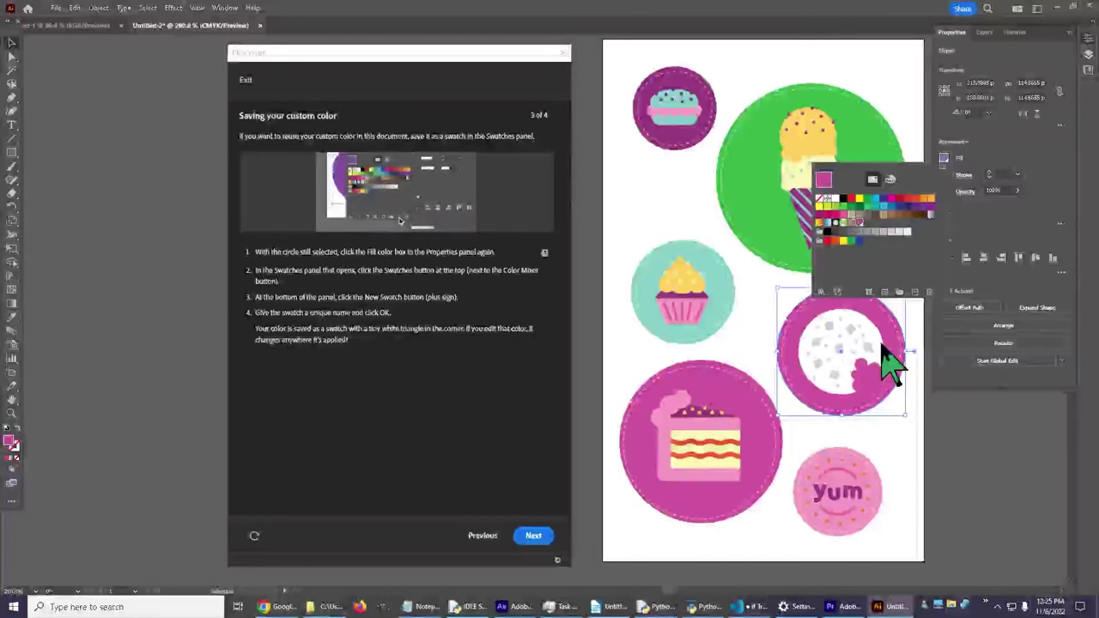
click(996, 229)
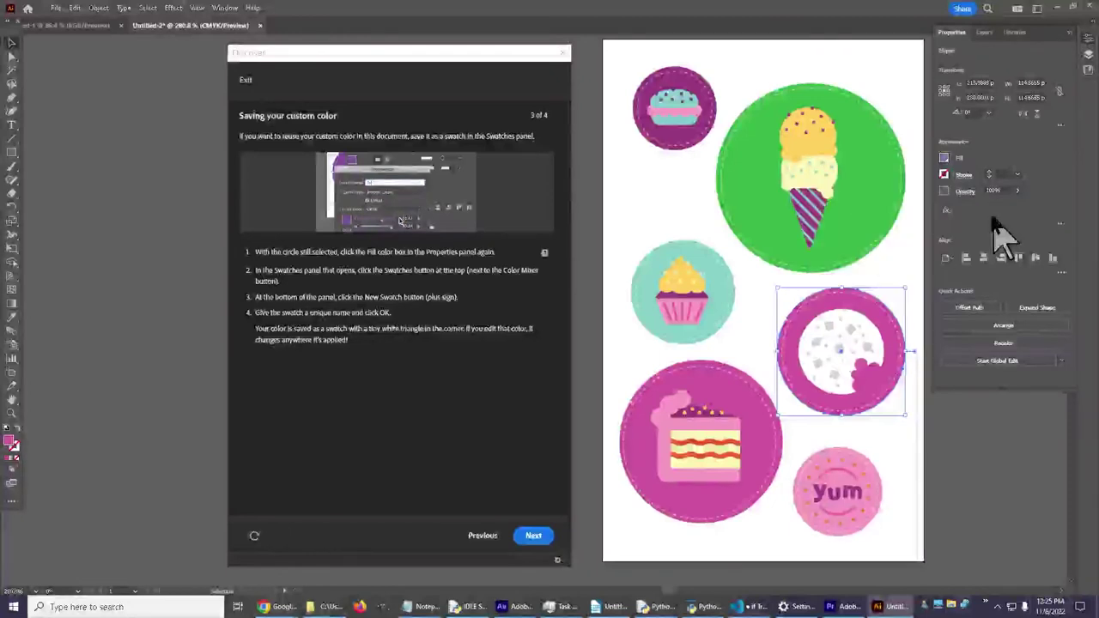
- Advance the tutorial to step 4, 'Applying color to a stroke', and select the cake's orange wavy lines
click(534, 535)
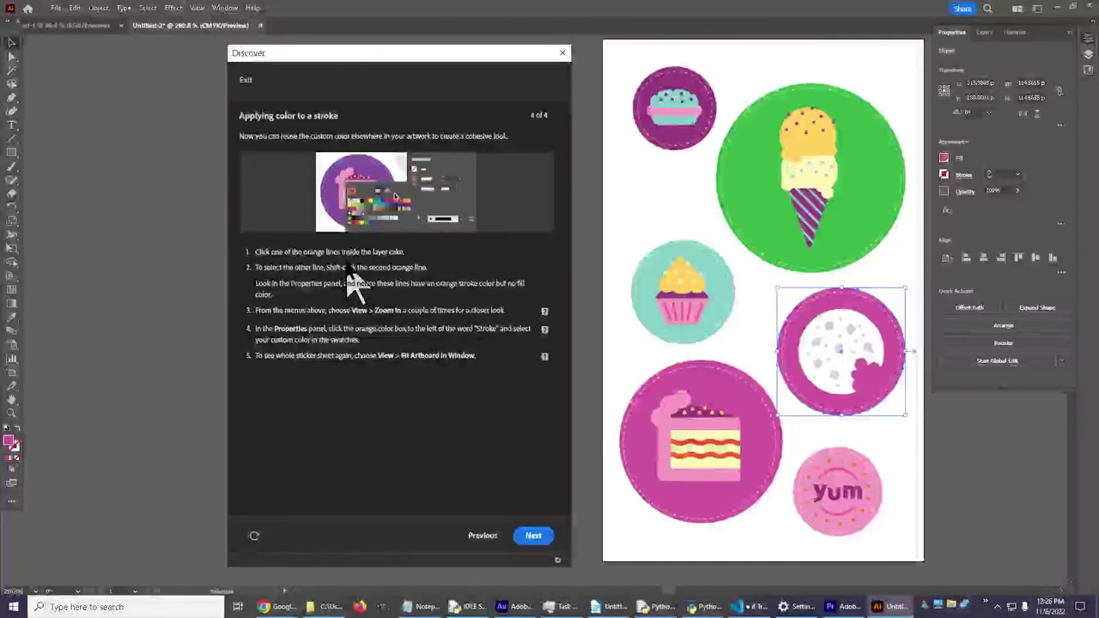
click(712, 444)
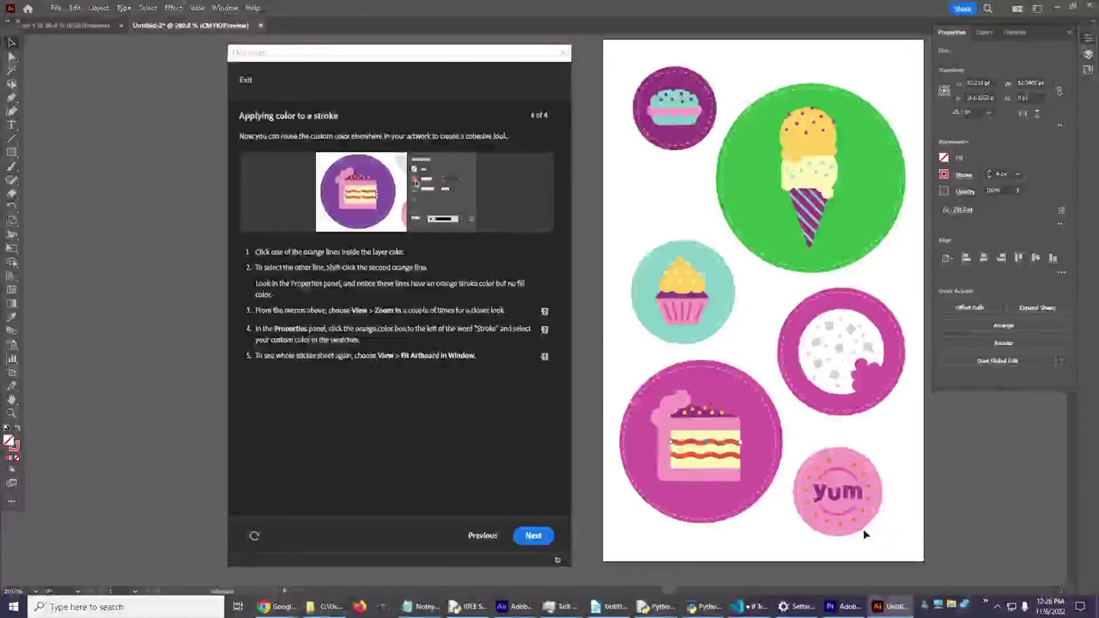
click(677, 459)
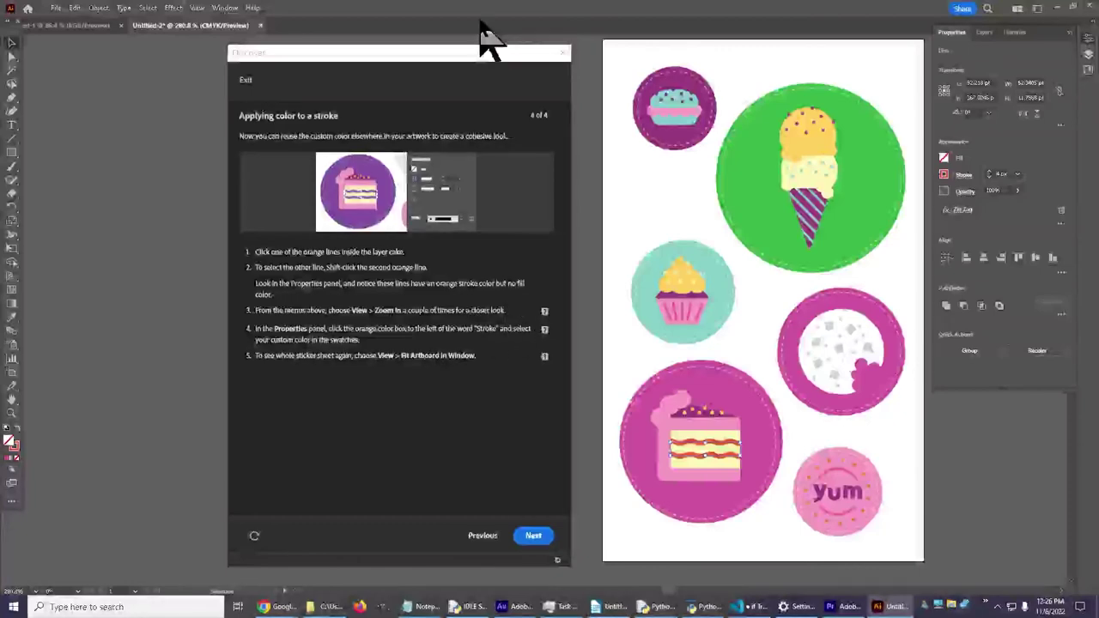
- Move the Discover tutorial panel further left and zoom in on the sticker sheet
drag(478, 57, 275, 67)
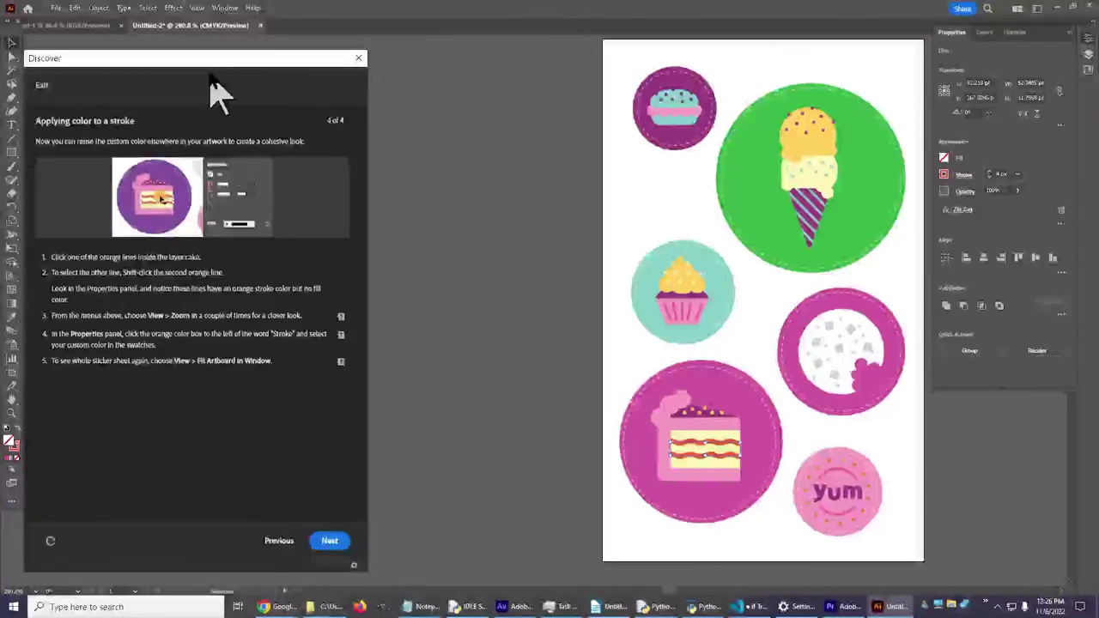
click(197, 8)
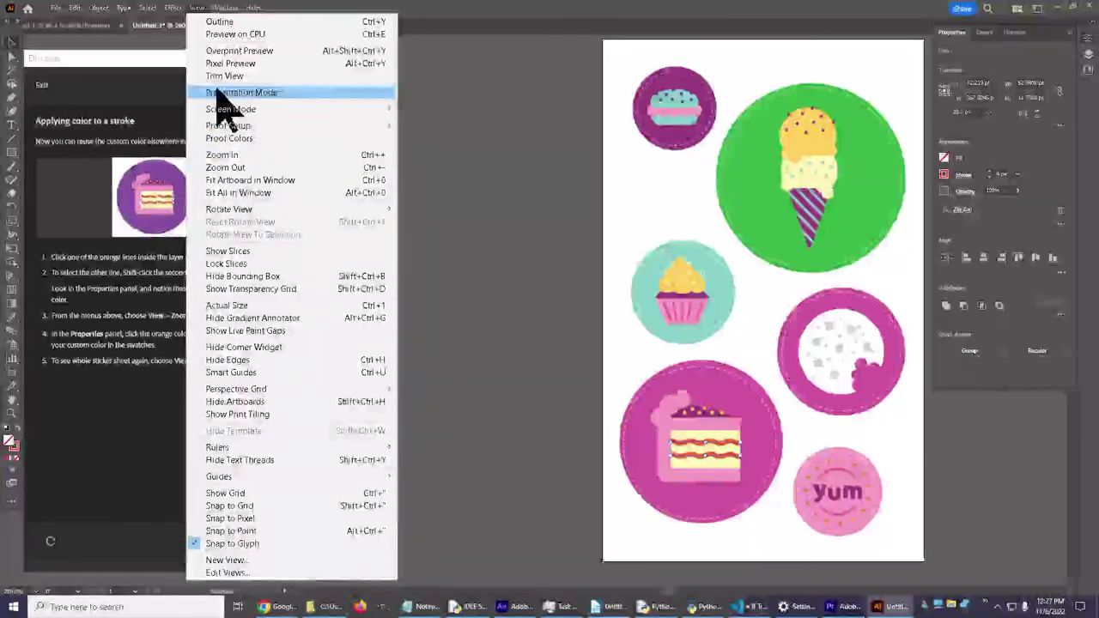
click(225, 156)
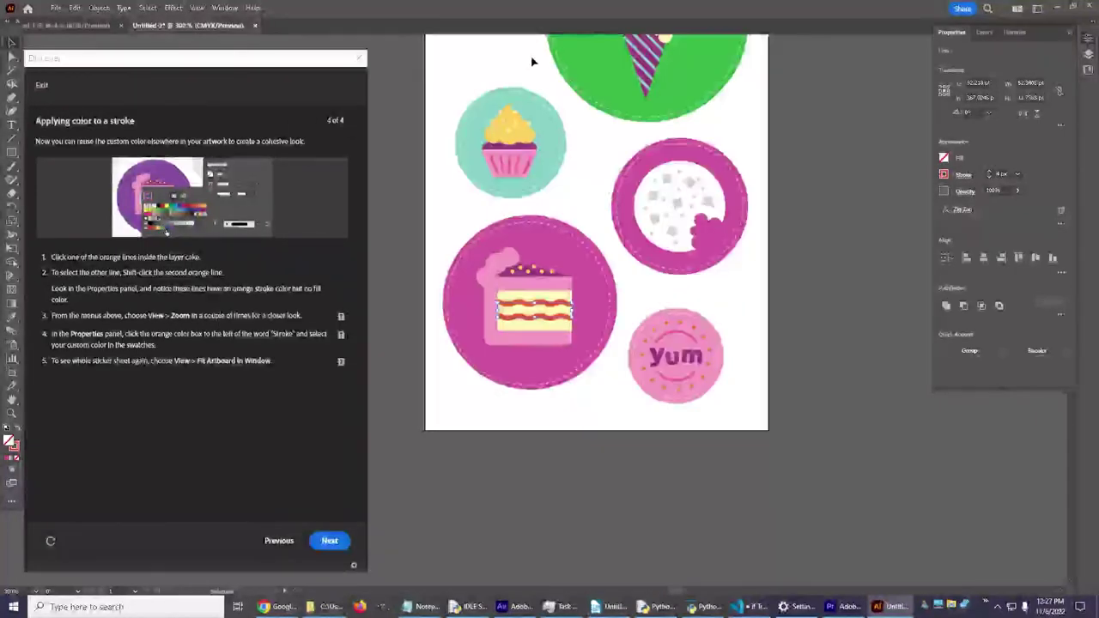
- Deselect everything, then select both orange wavy lines inside the layer cake sticker
click(199, 10)
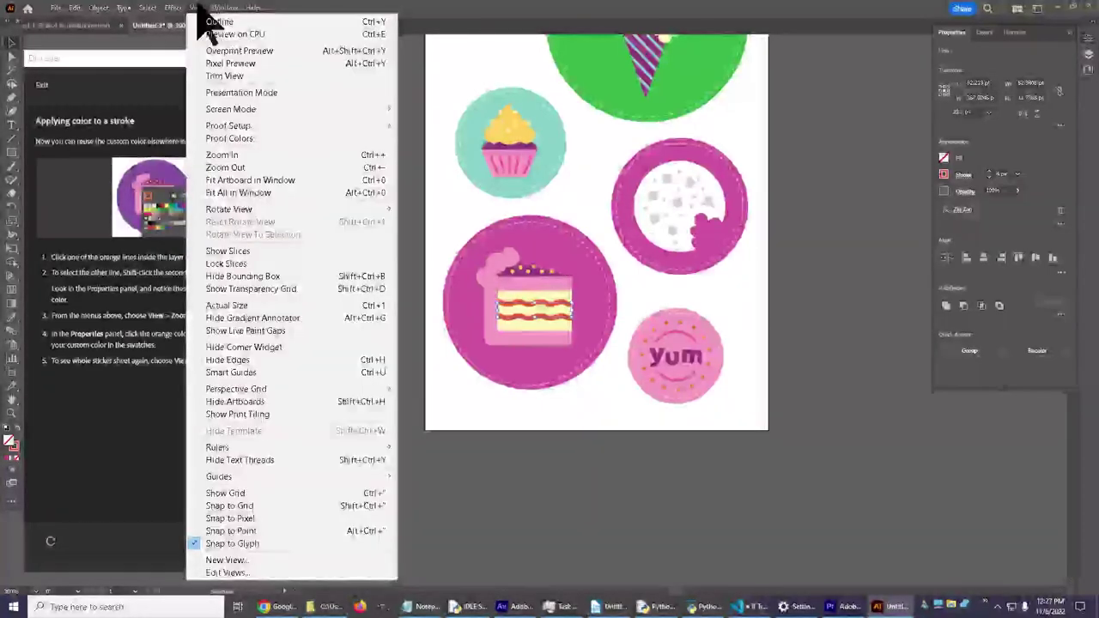
mouse_move(225, 9)
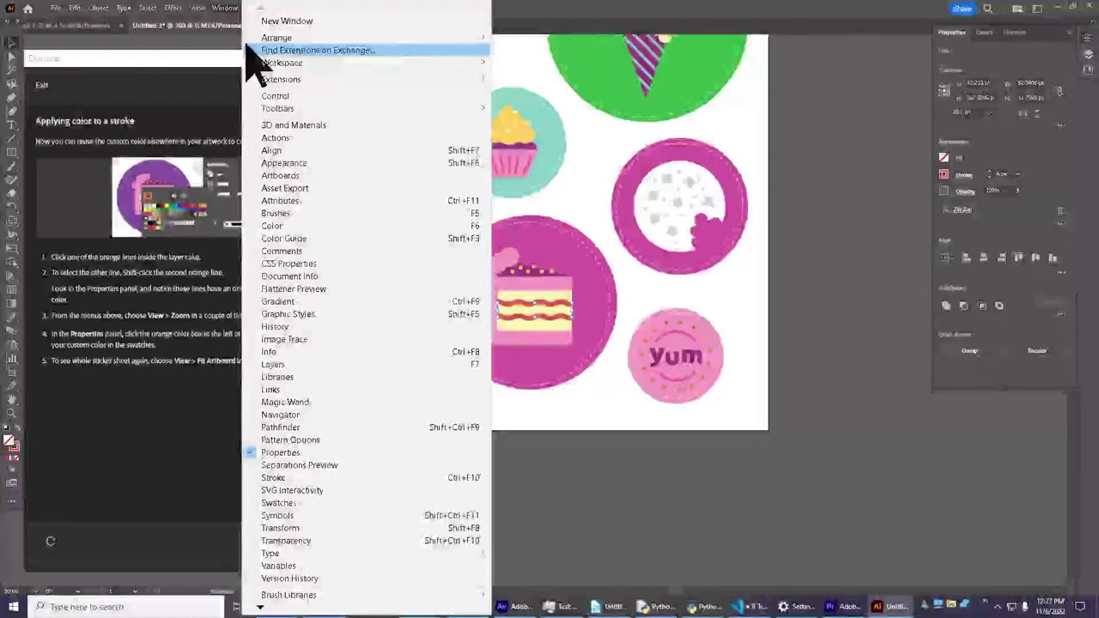
mouse_move(270, 38)
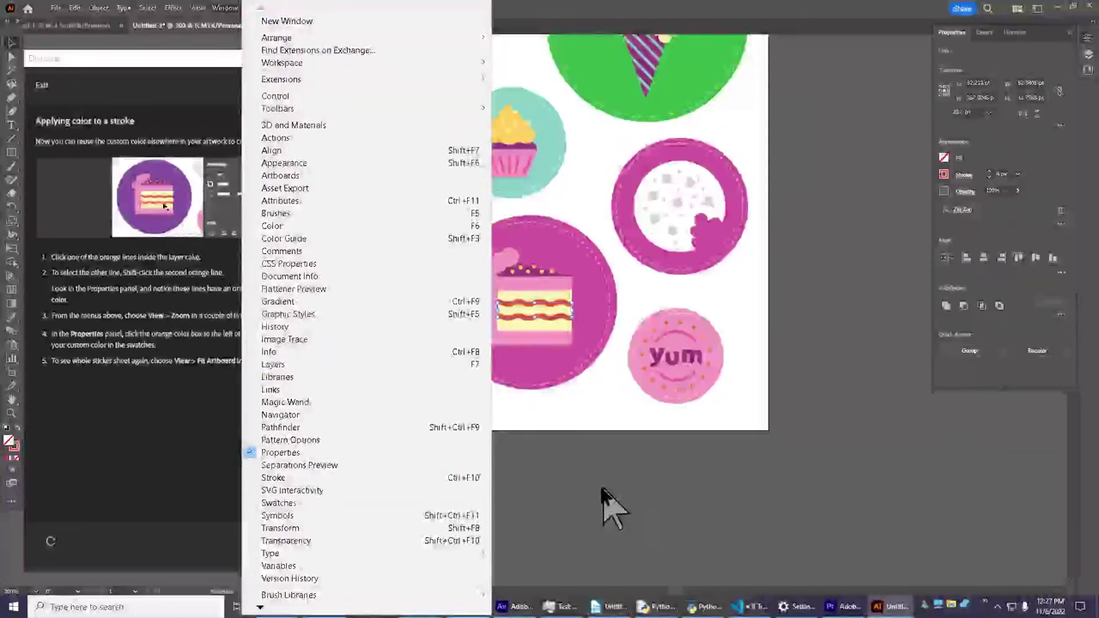
click(748, 292)
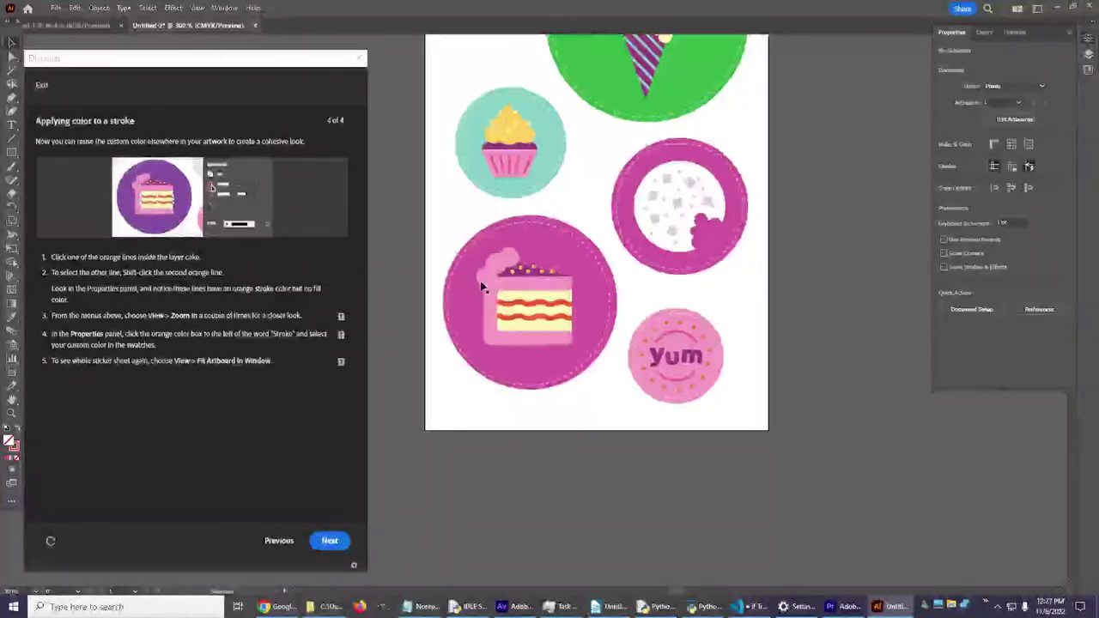
click(532, 307)
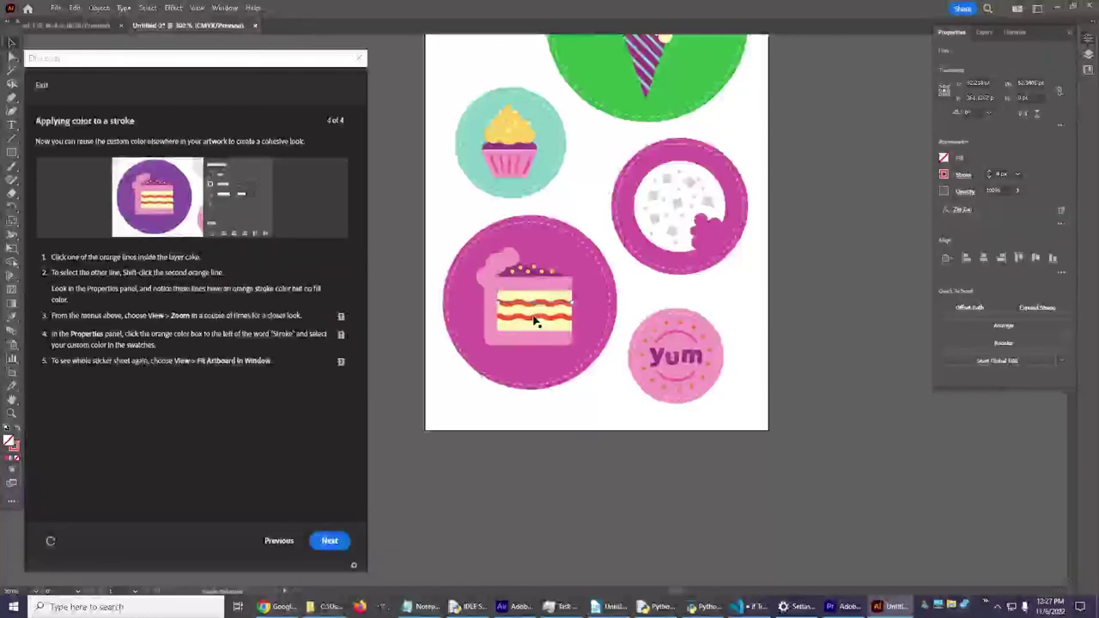
shift+click(534, 320)
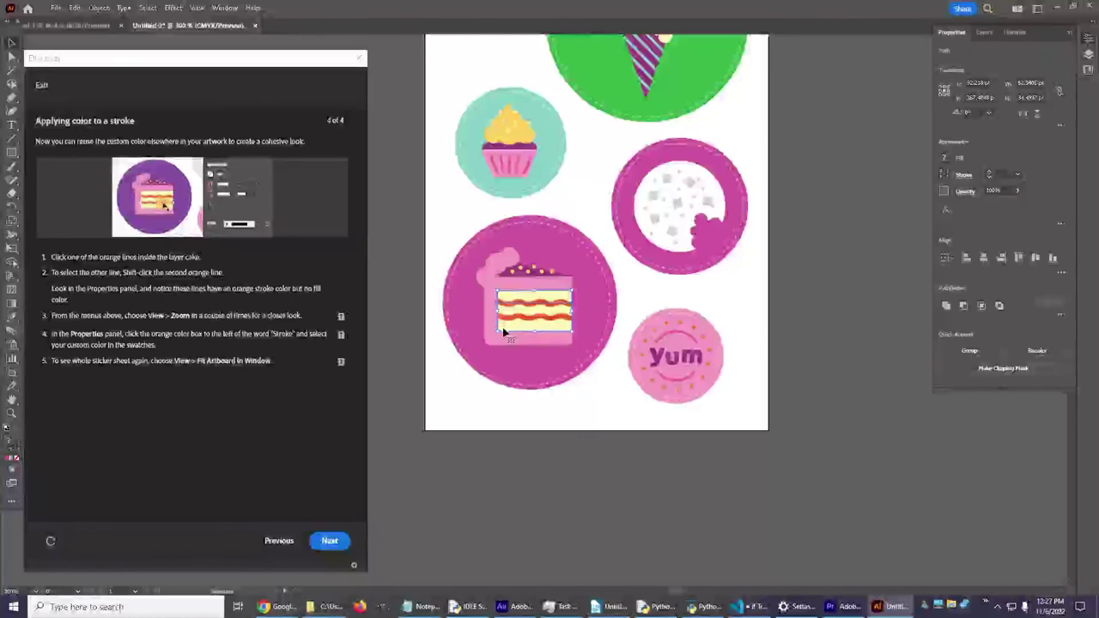
click(518, 361)
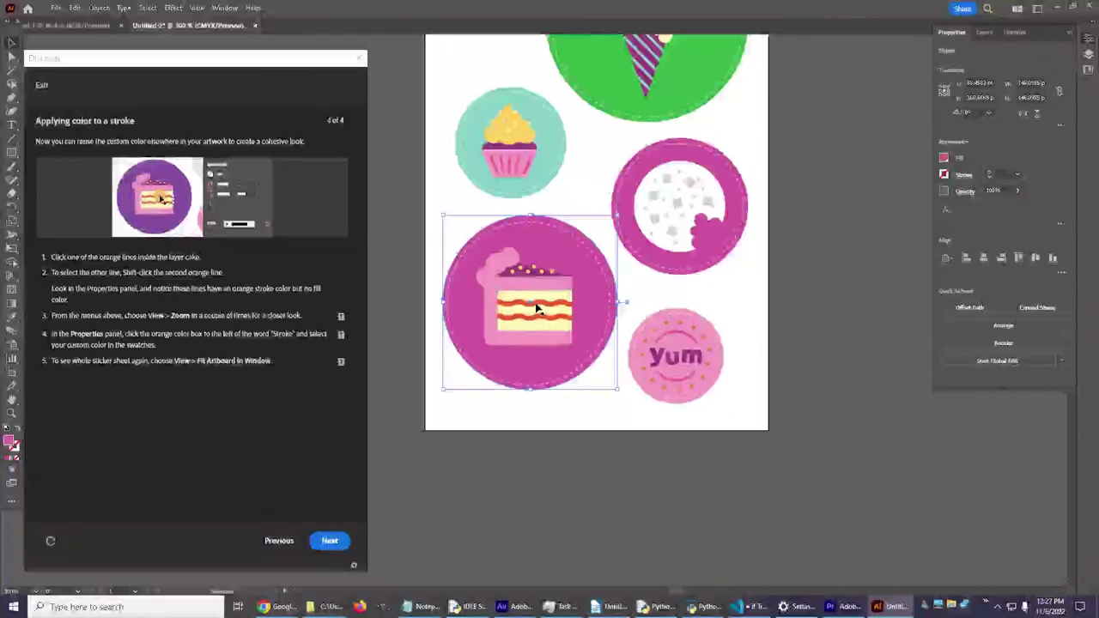
click(589, 404)
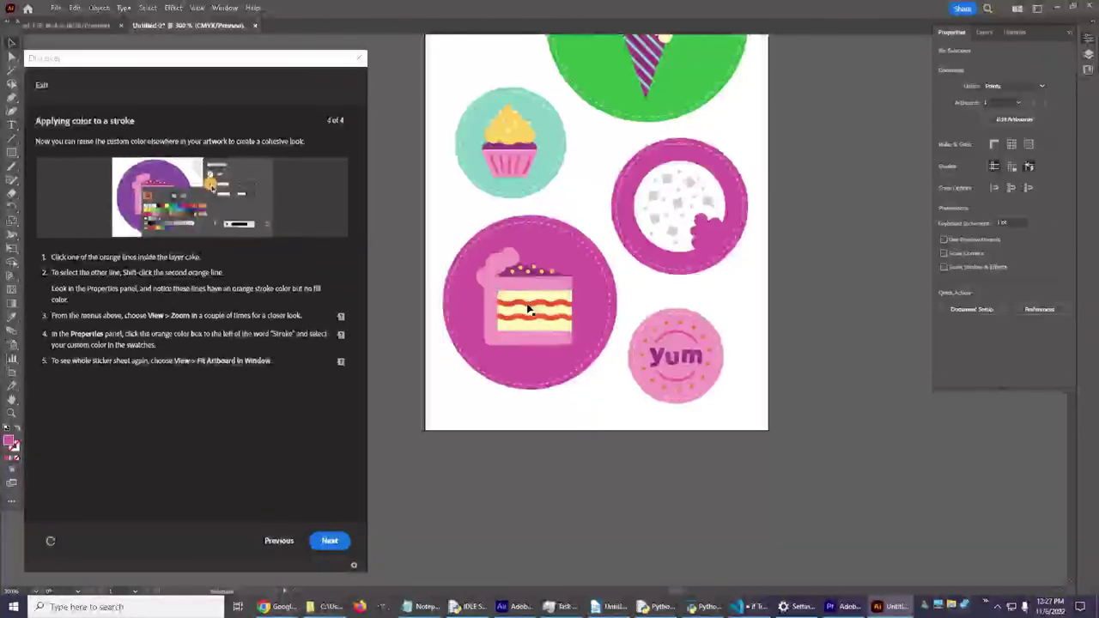
click(532, 318)
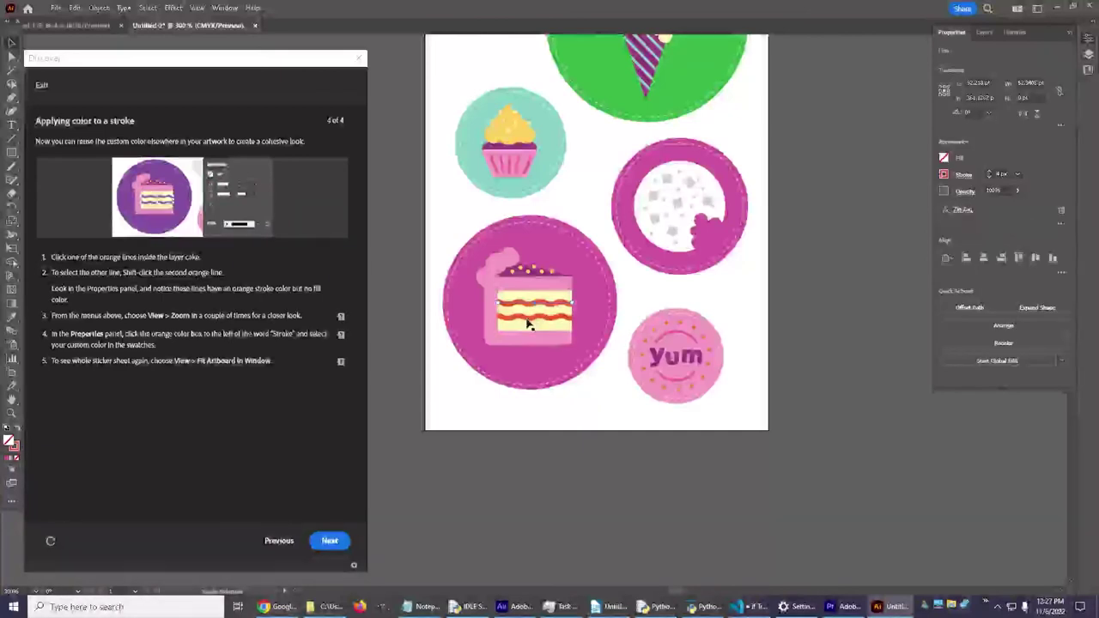
shift+click(527, 323)
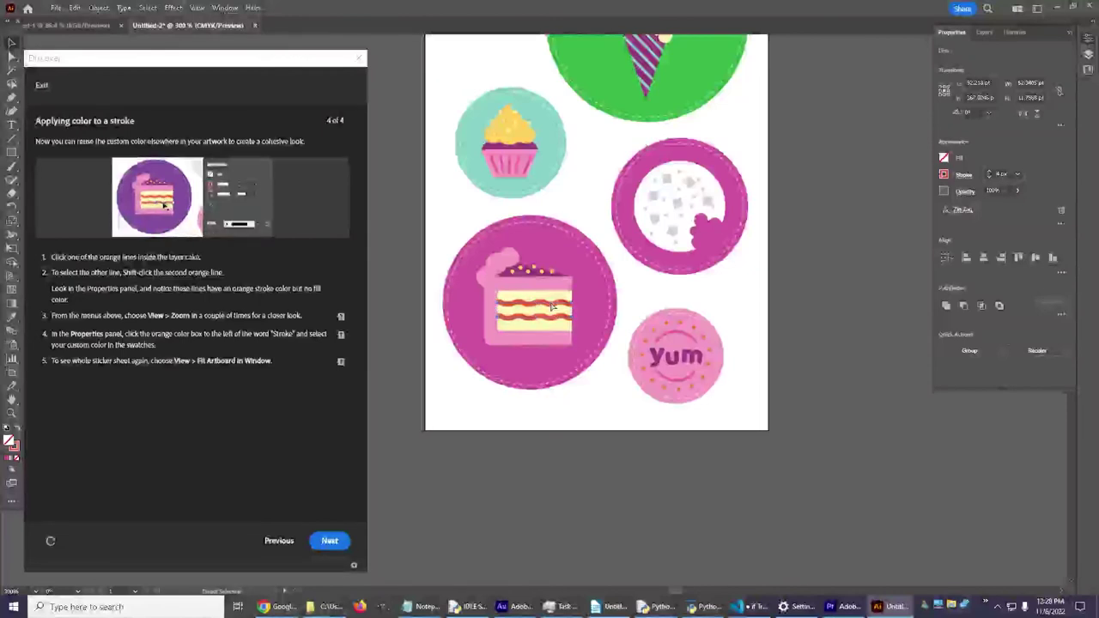
- Zoom in with Ctrl++ so the layer cake sticker fills the view
key(ctrl+equal)
key(ctrl+equal)
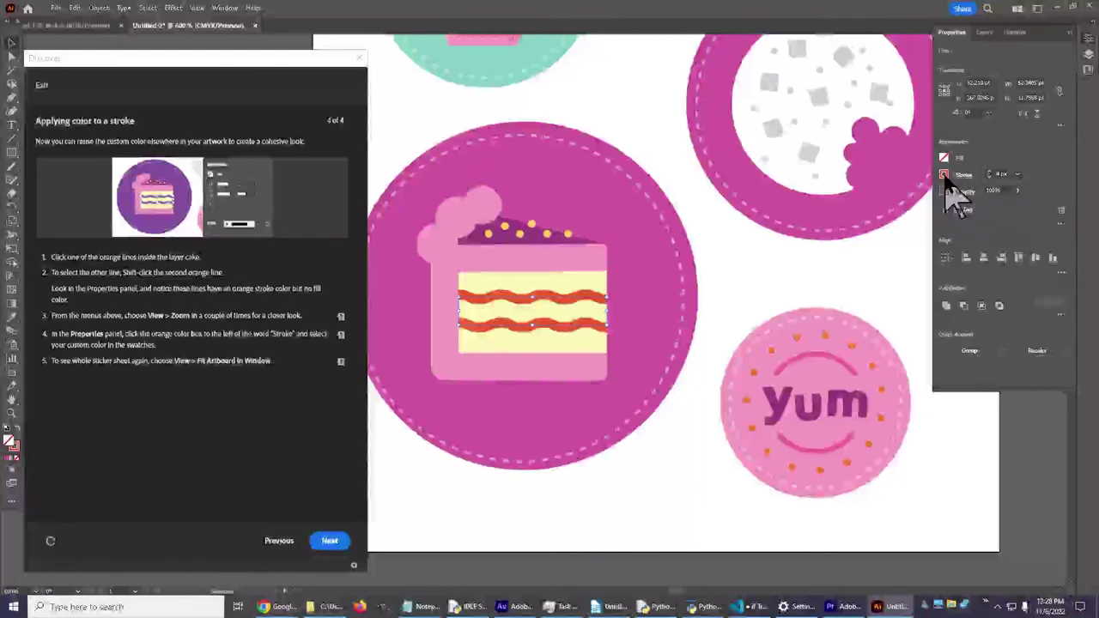
- Change both wavy lines' stroke from orange to the white swatch, after briefly trying brown
click(945, 175)
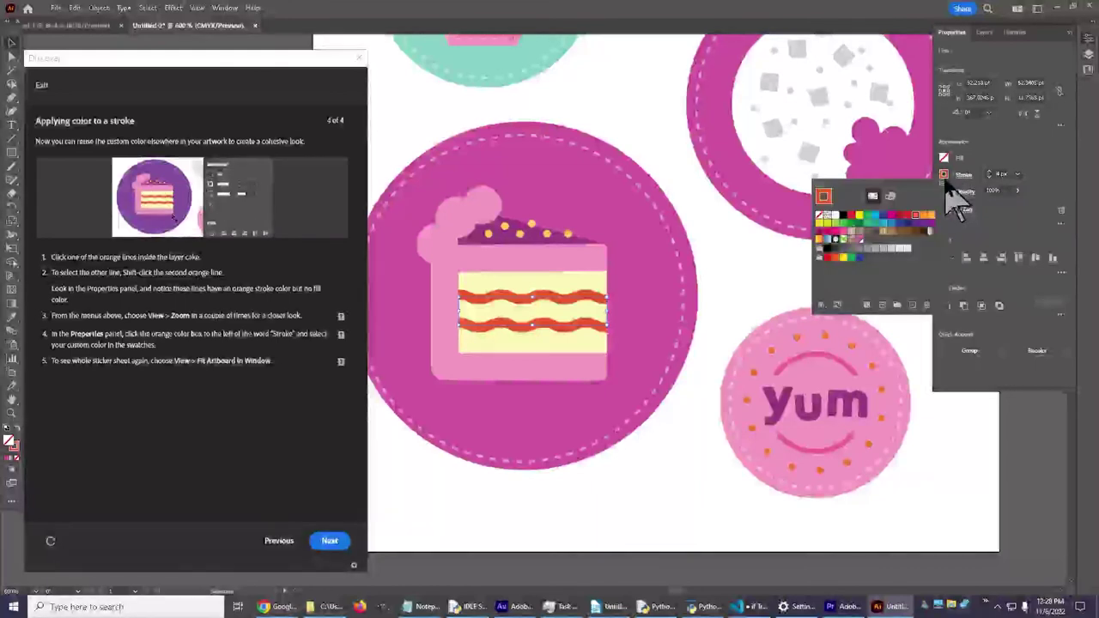
click(892, 232)
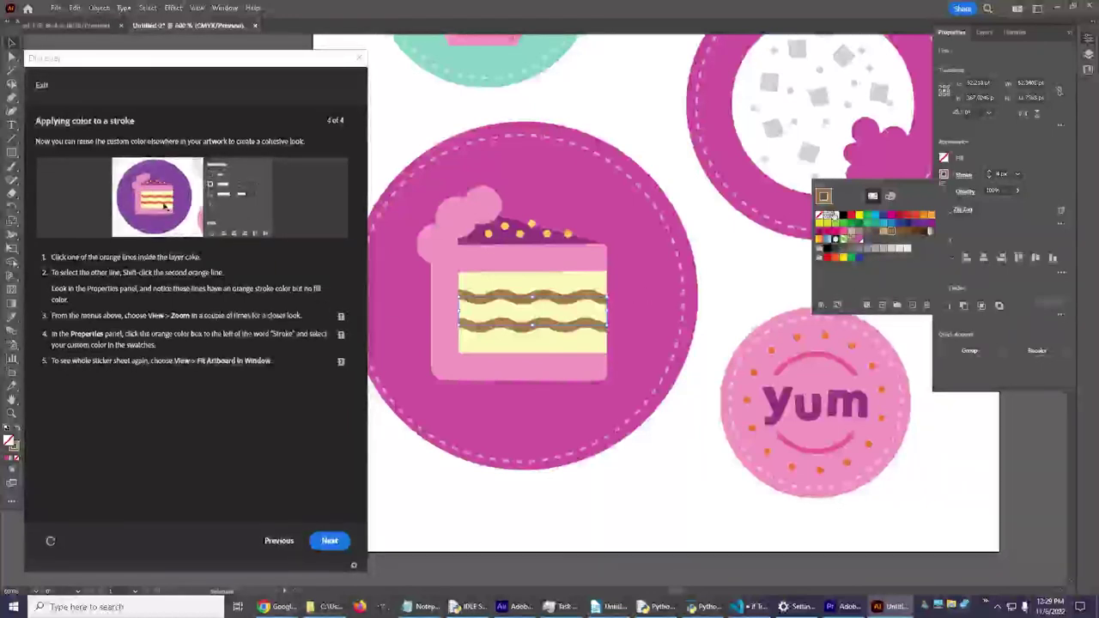
click(831, 214)
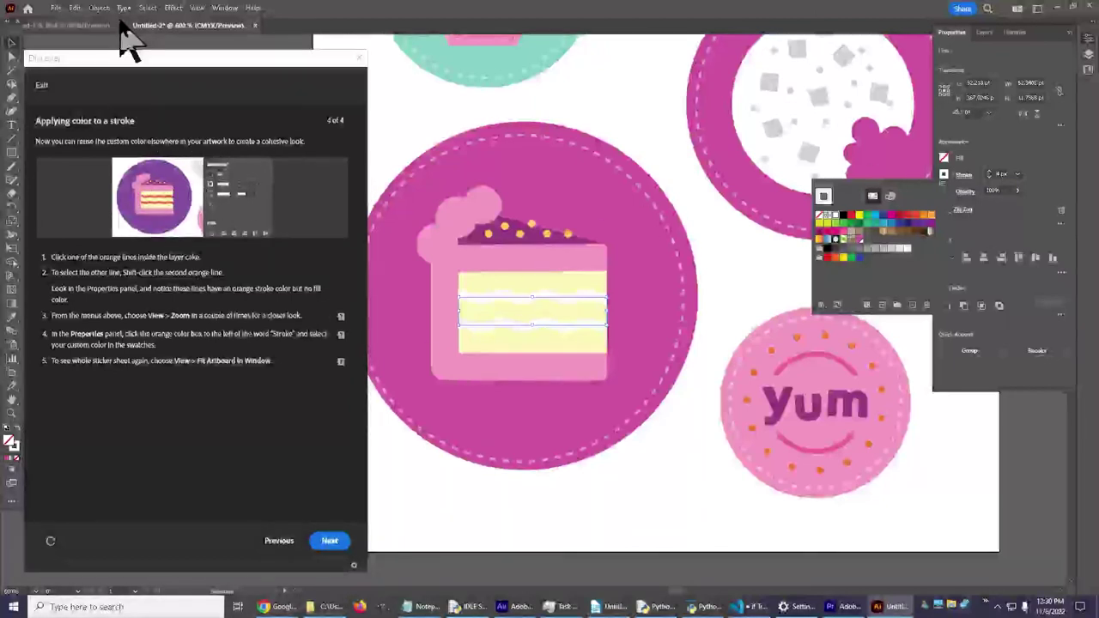
- Close the swatches list and fit the whole artboard in the window
click(196, 16)
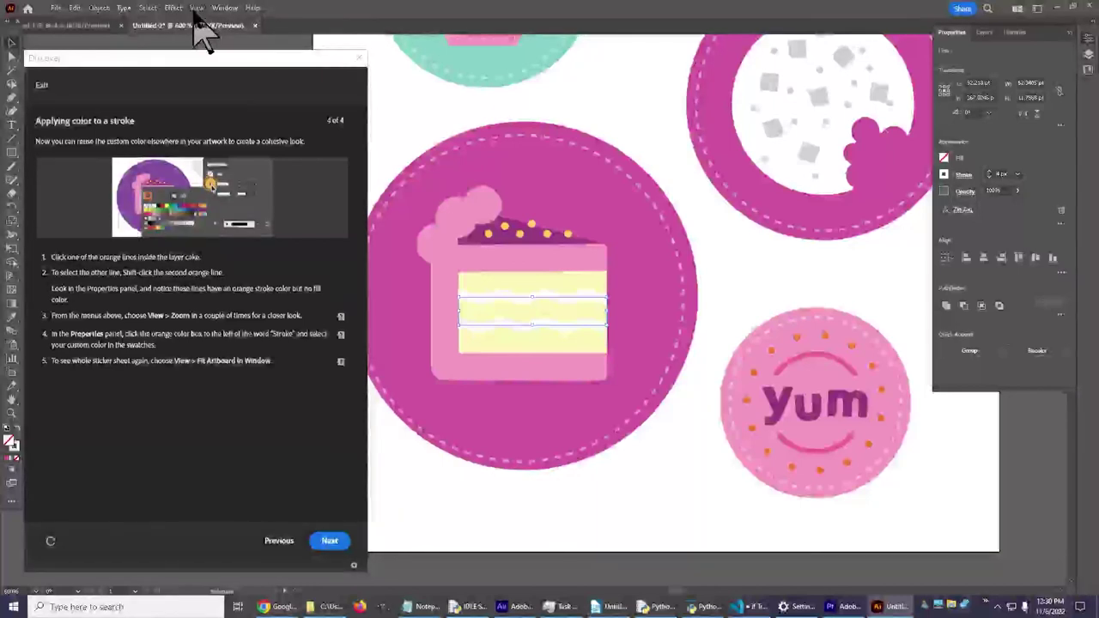
click(197, 9)
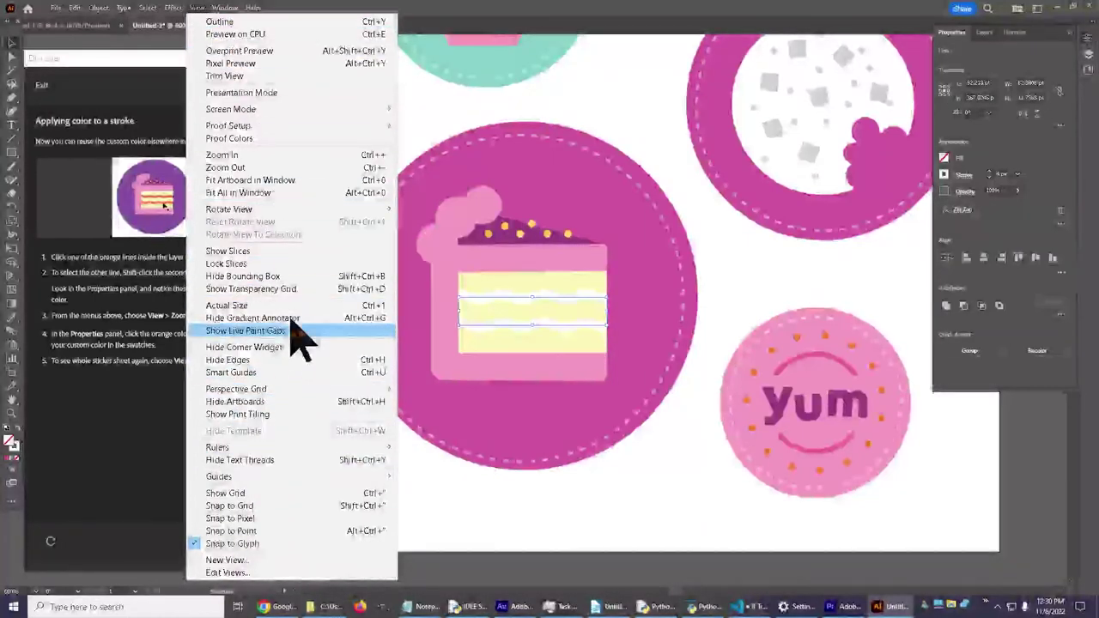
click(228, 183)
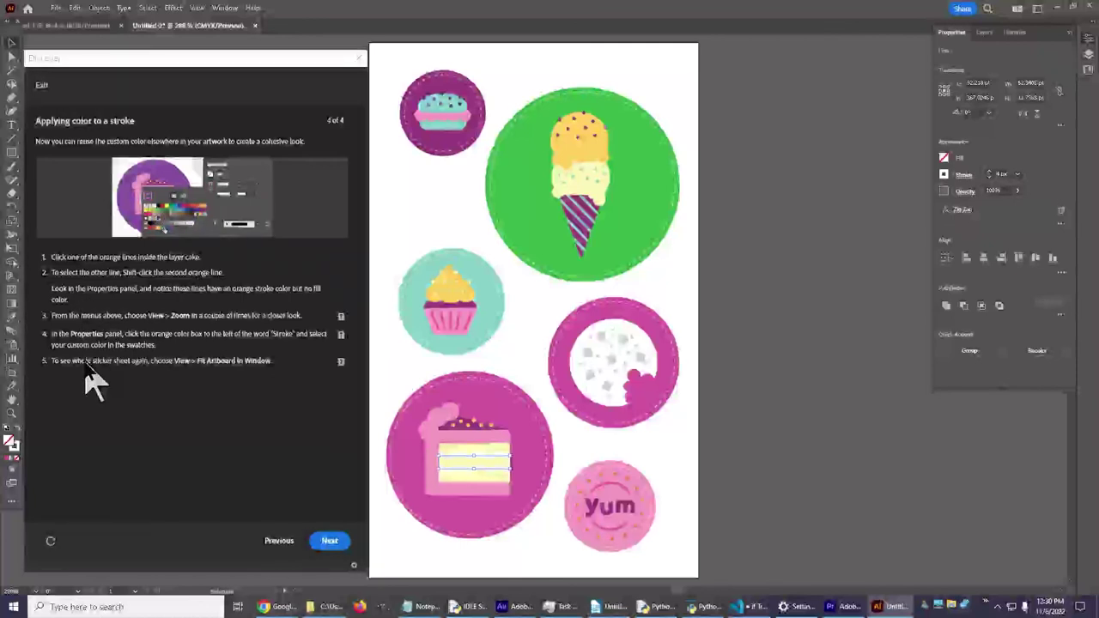
- Advance the Discover tutorial to its completion page and deselect the cake
click(330, 541)
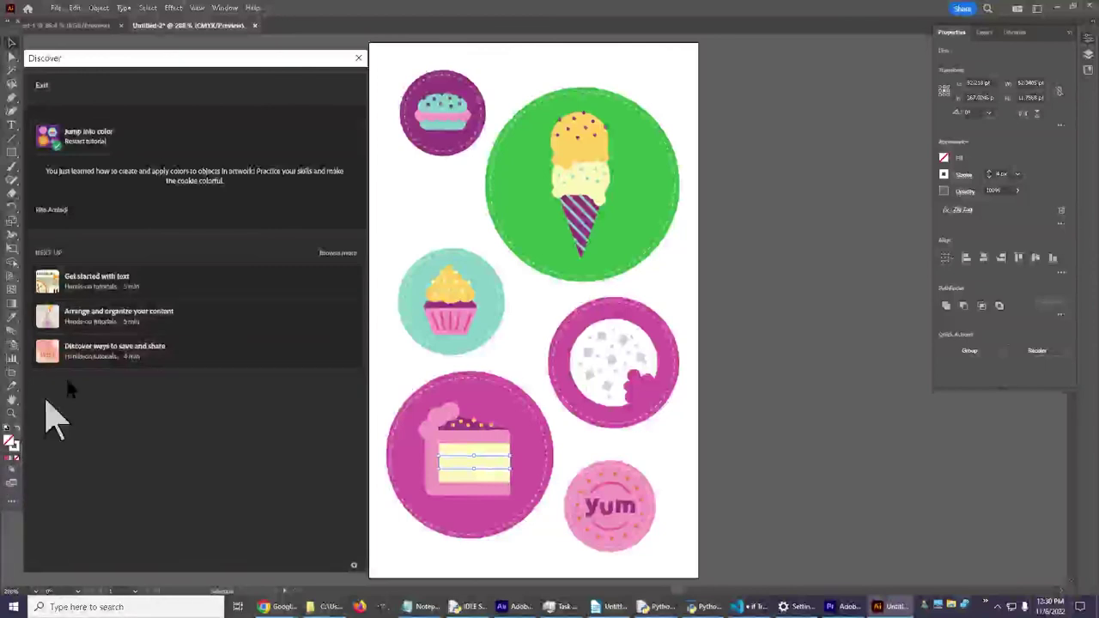
click(507, 84)
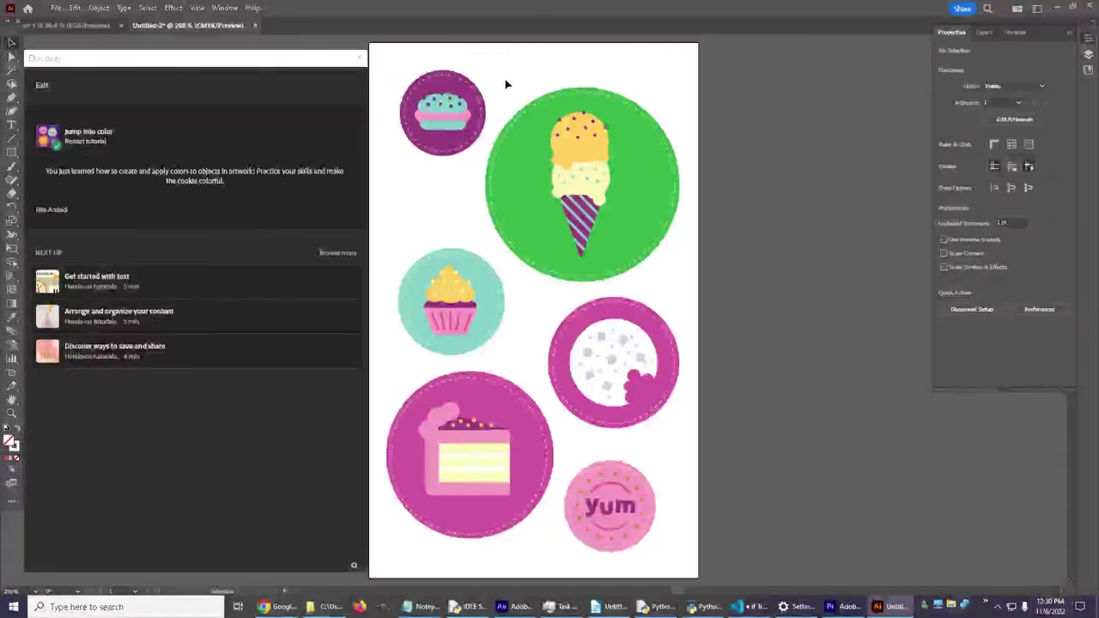